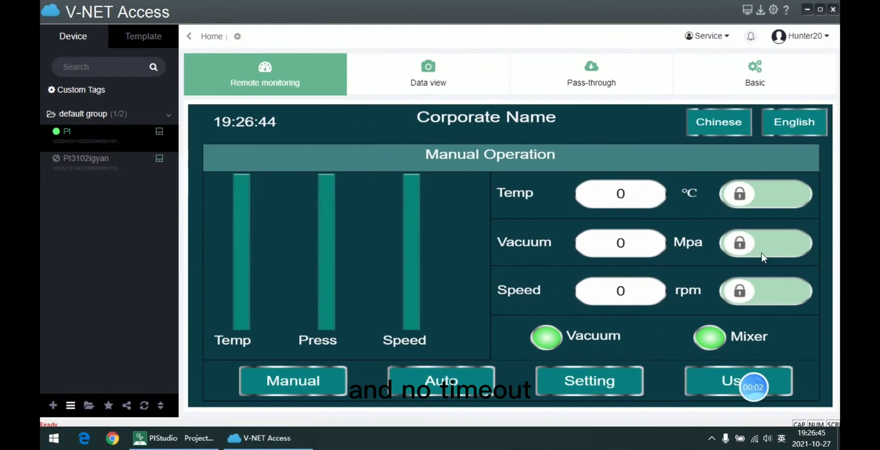
Step: Unlock and then relock the Vacuum control on the PI device's remote monitoring screen
click(772, 249)
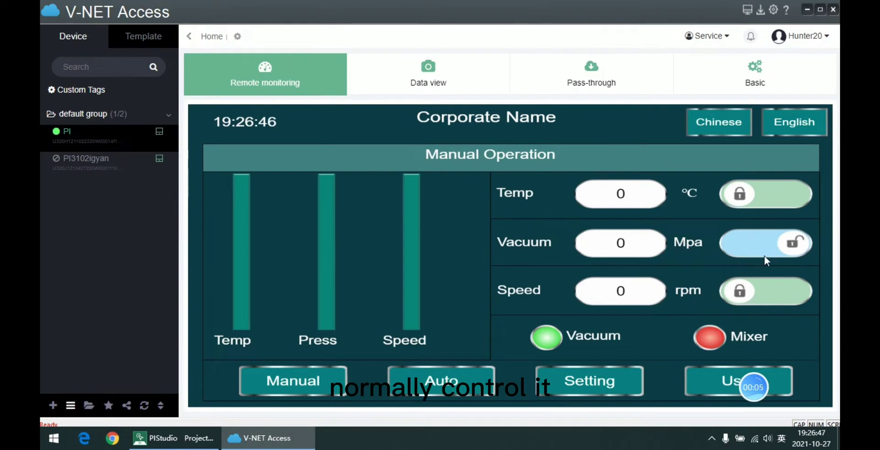
click(763, 256)
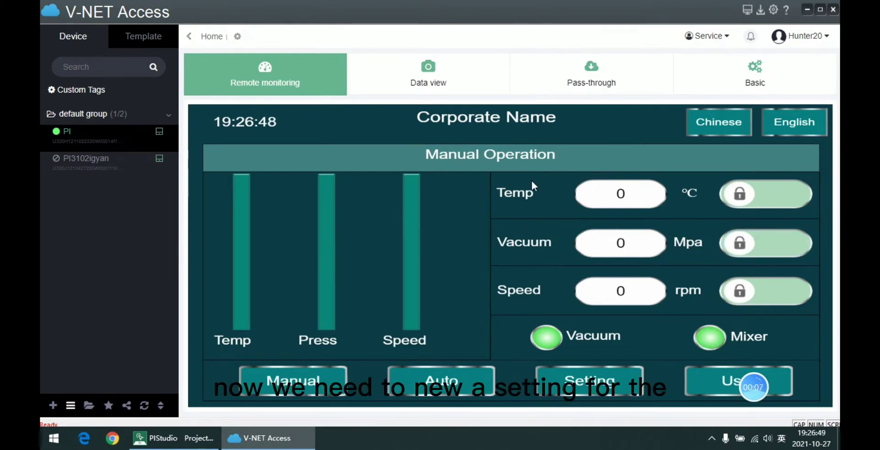
click(584, 96)
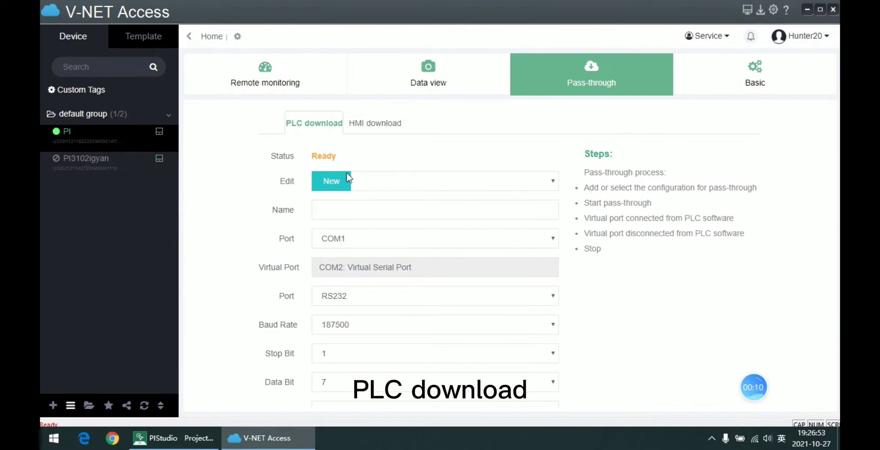
click(340, 205)
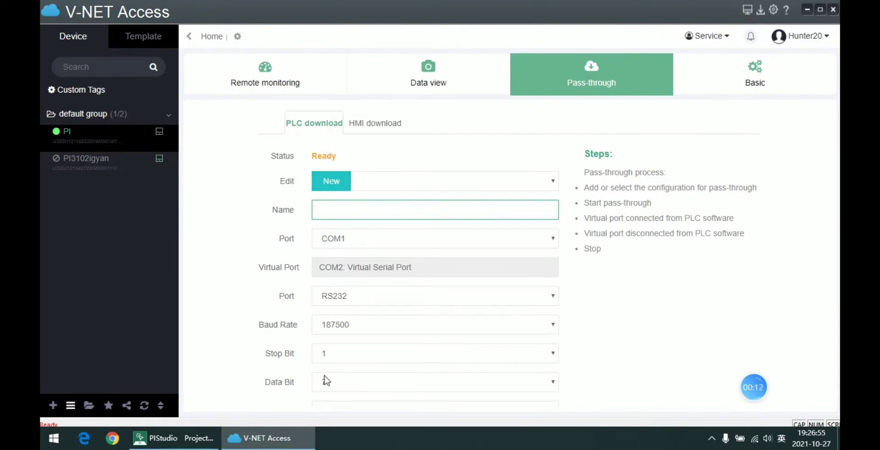
scroll(428, 300, down, 2)
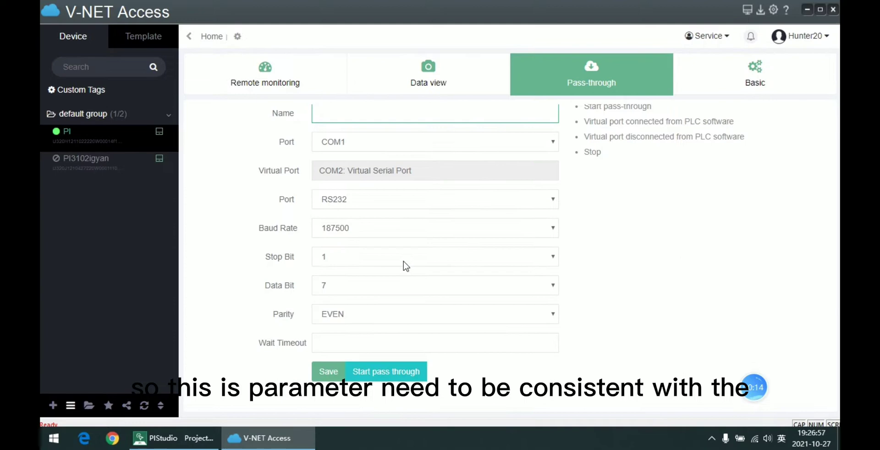
click(174, 441)
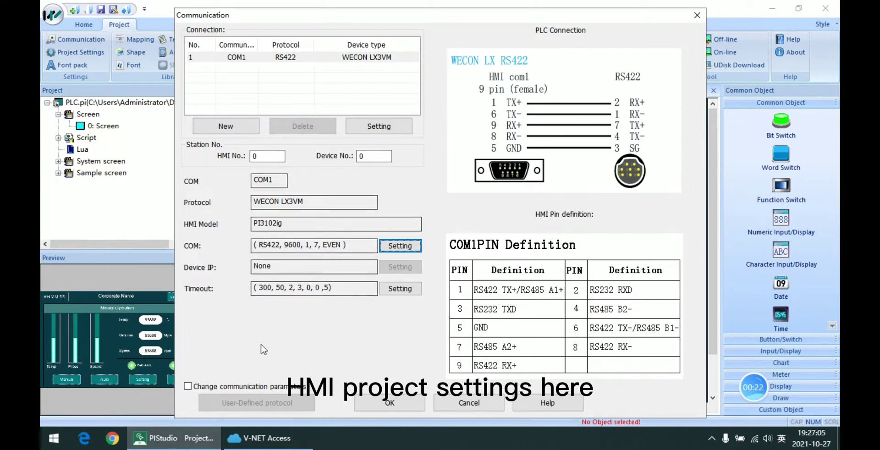
click(262, 446)
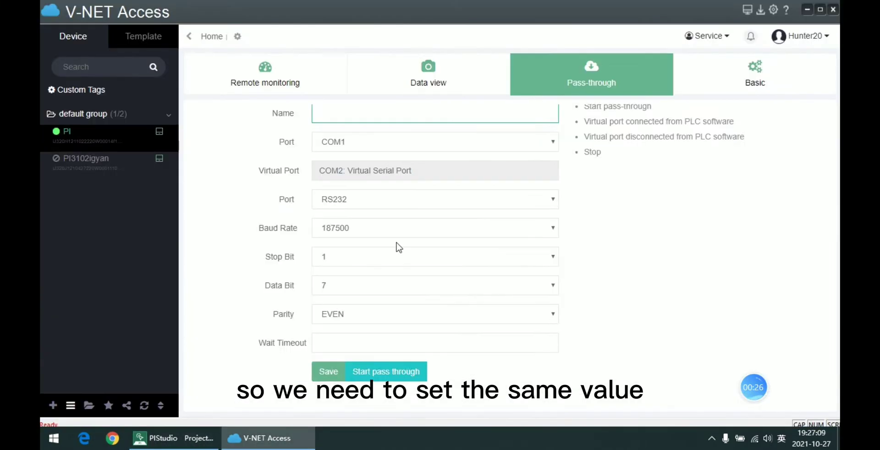
Step: Set the pass-through port to RS422, baud rate 9600 and wait timeout 3
click(403, 202)
click(378, 235)
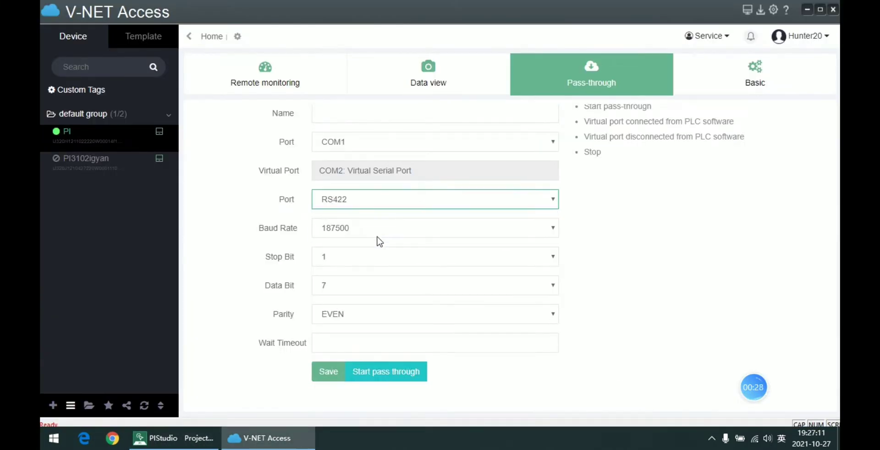
click(380, 230)
click(341, 295)
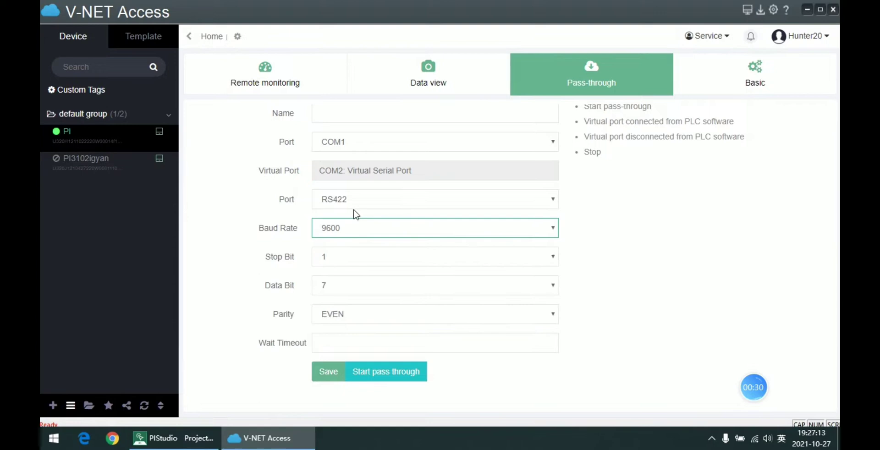
click(422, 349)
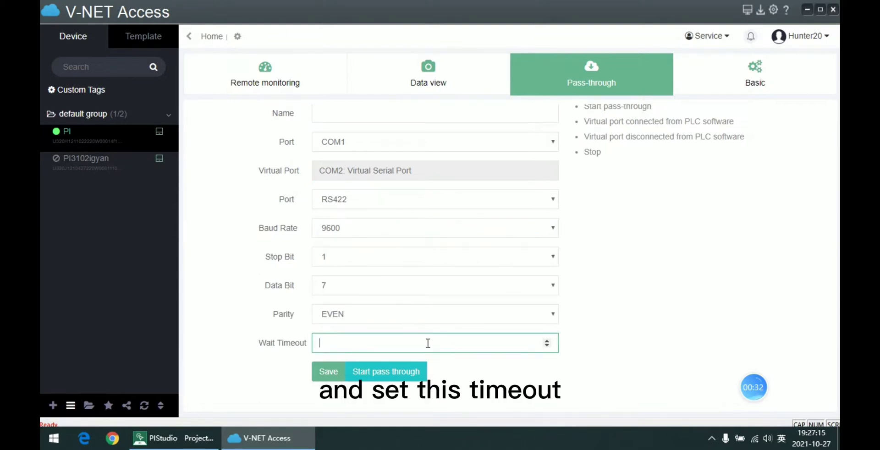
text(0)
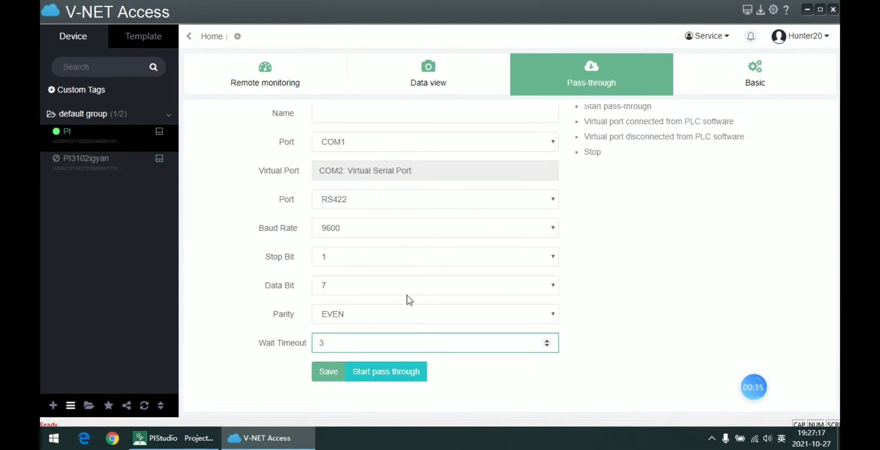
scroll(408, 298, up, 2)
Step: Name the pass-through configuration LX3V and save it
click(345, 218)
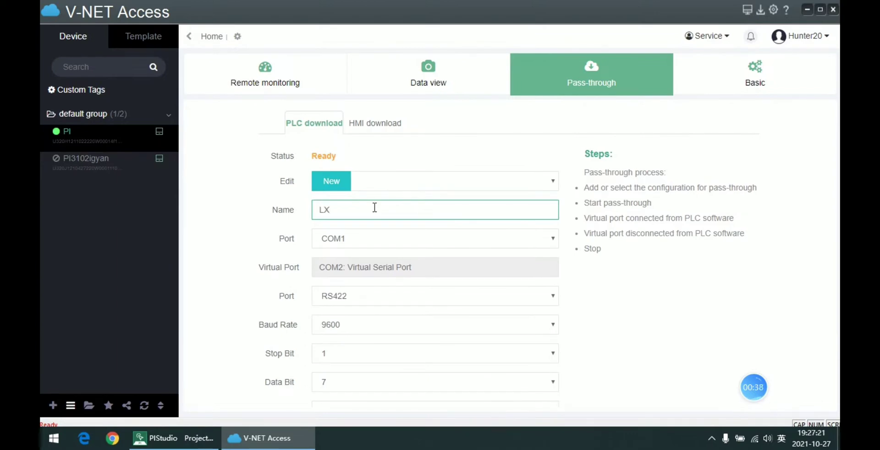
scroll(348, 229, down, 2)
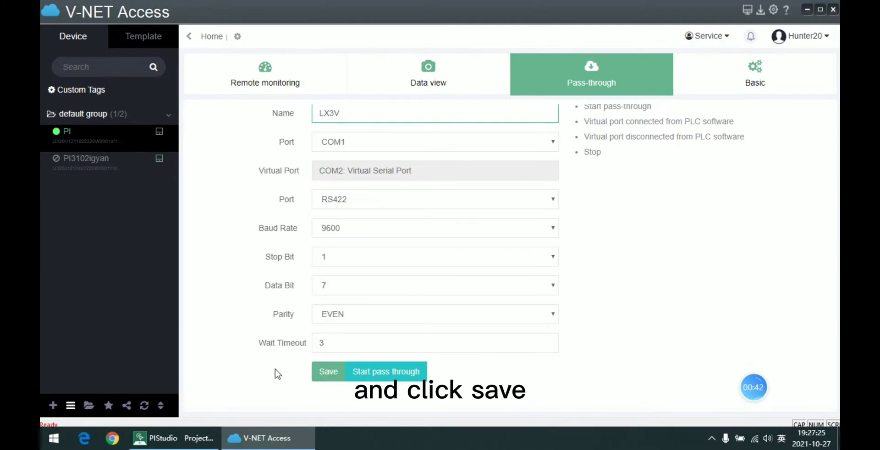
click(318, 374)
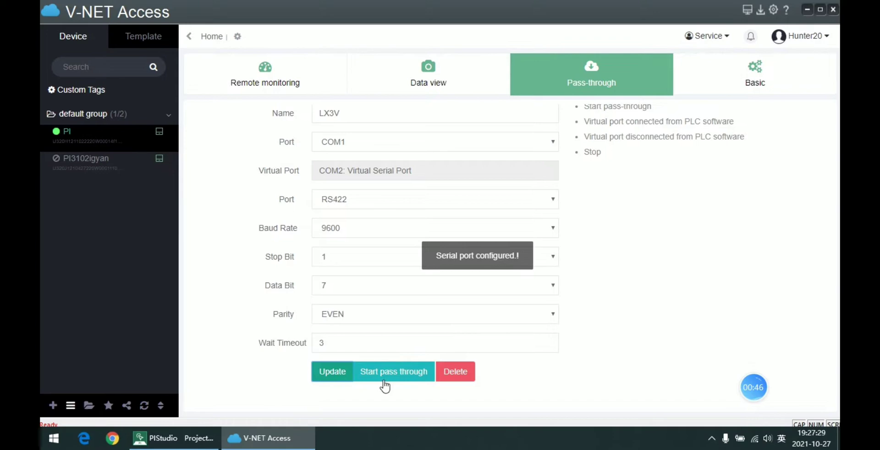
Step: Start the LX3V pass-through
scroll(365, 337, up, 1)
scroll(369, 336, down, 1)
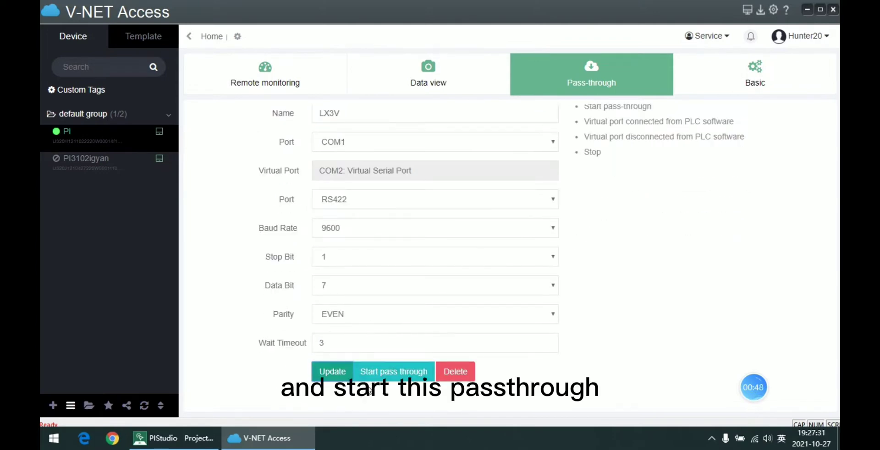
scroll(373, 384, up, 1)
scroll(379, 387, down, 1)
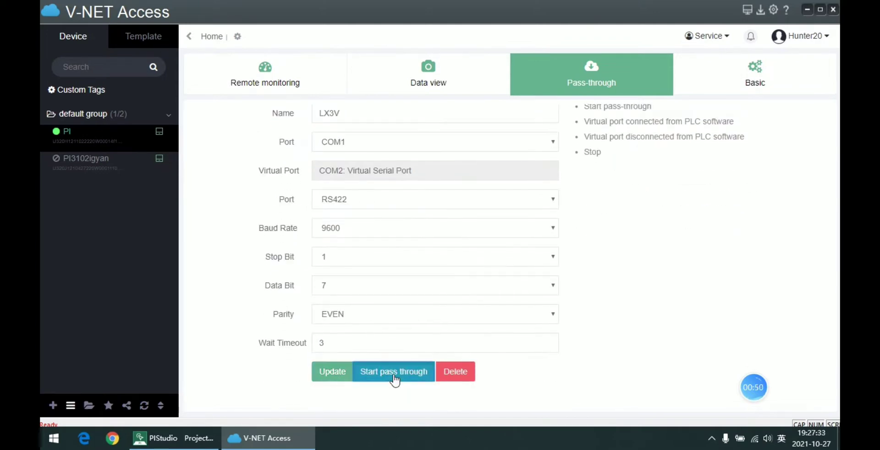
click(394, 376)
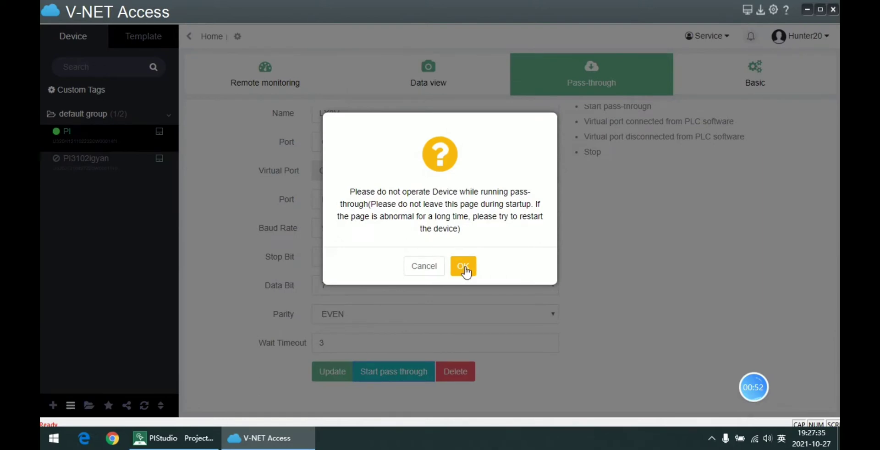
Step: Confirm the start so LX3V shows Running, and note its virtual port COM2
click(465, 267)
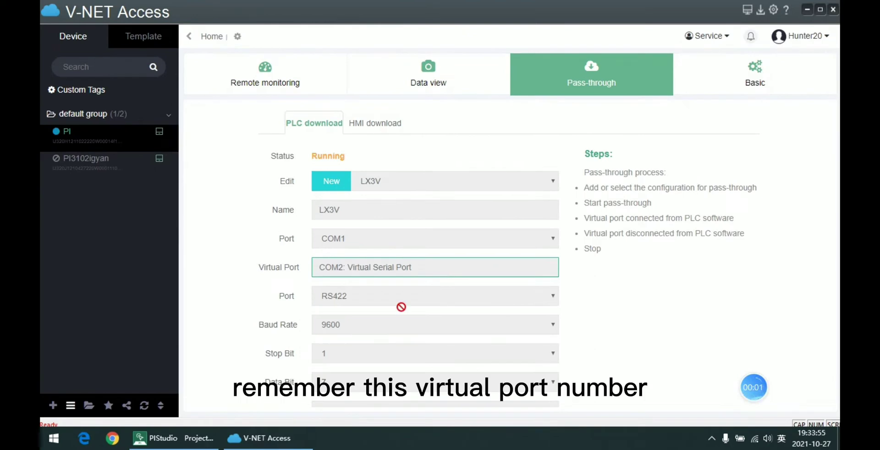
drag(330, 269, 428, 275)
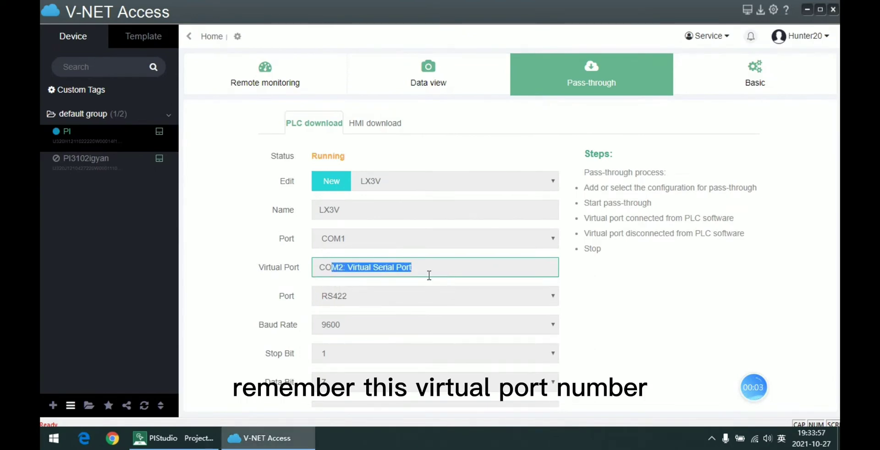
click(428, 275)
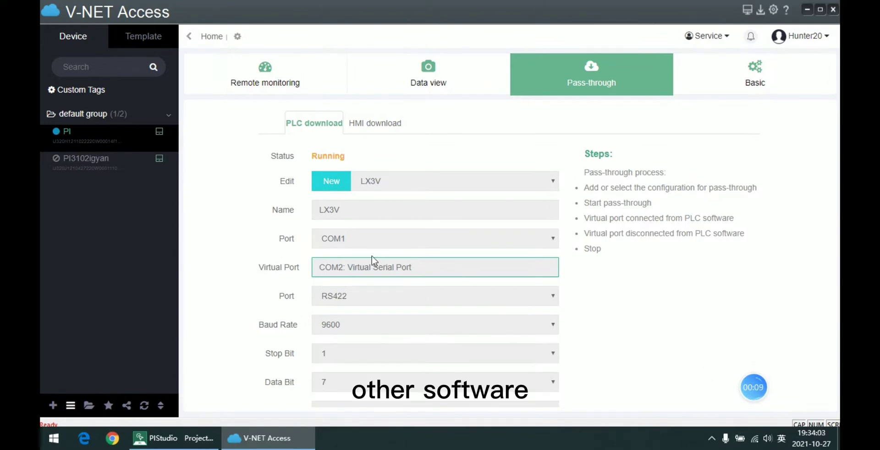
scroll(441, 320, down, 1)
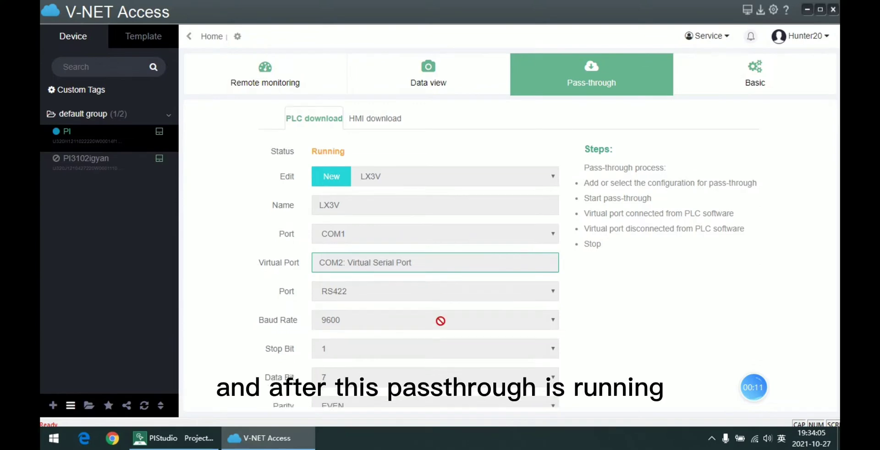
scroll(441, 321, down, 3)
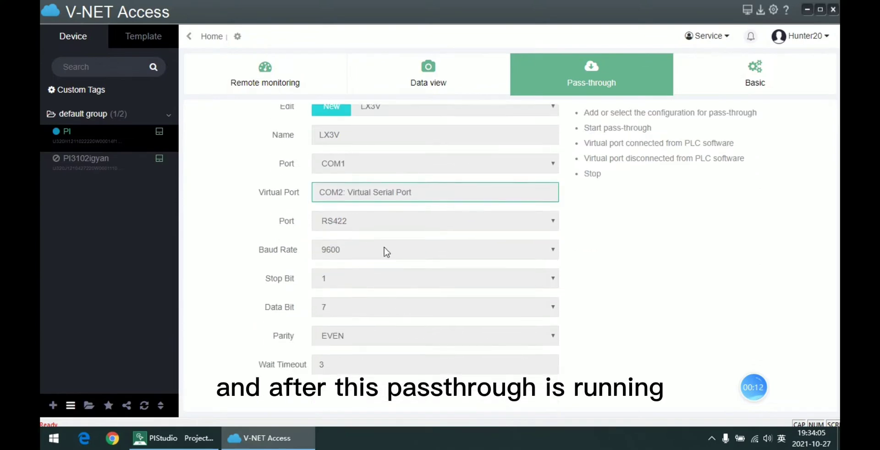
Step: Launch Wecon PLC Editor from the Start menu and begin a new LXCPU LX3VM Ladder project
click(49, 443)
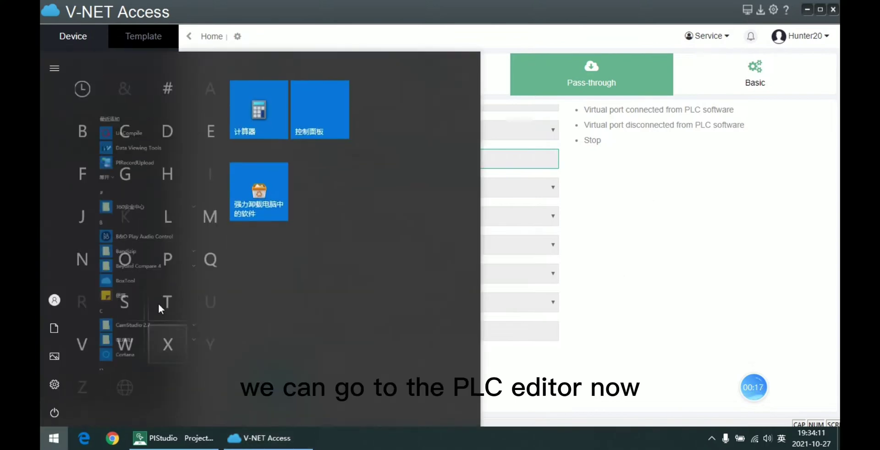
click(132, 312)
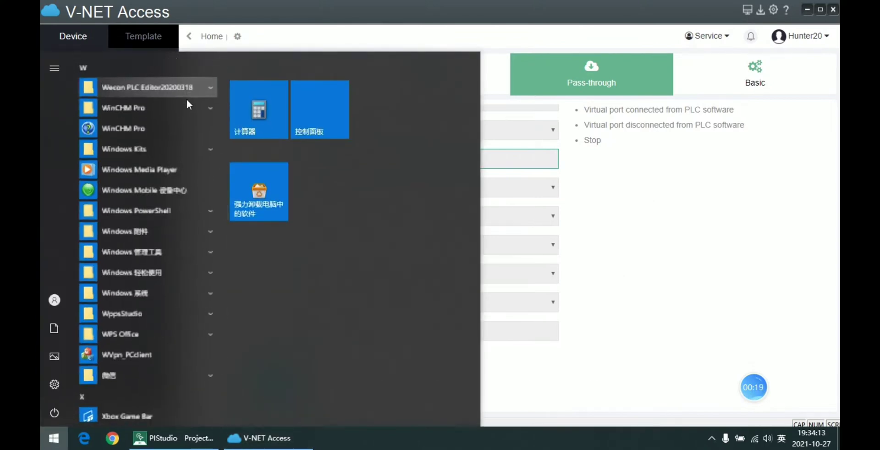
click(186, 95)
click(147, 186)
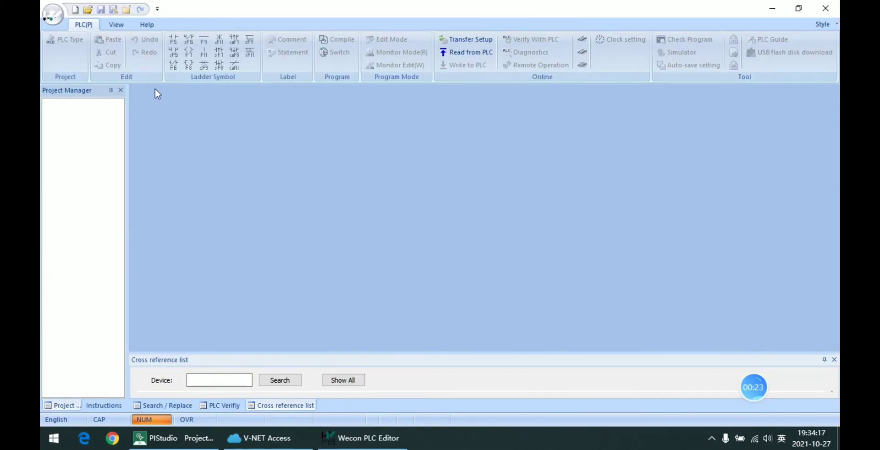
click(75, 9)
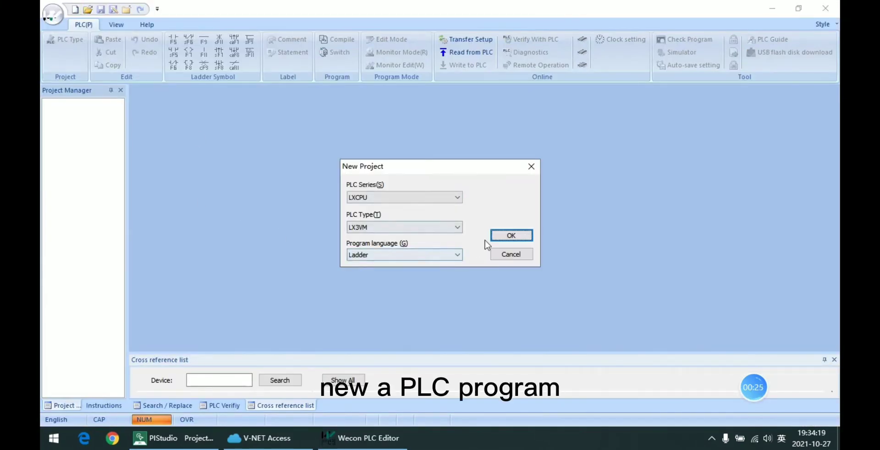
Step: Create the LX3VM ladder project and enter an OUT M0 coil on rung 0, then select that rung
click(509, 235)
click(234, 129)
double_click(214, 129)
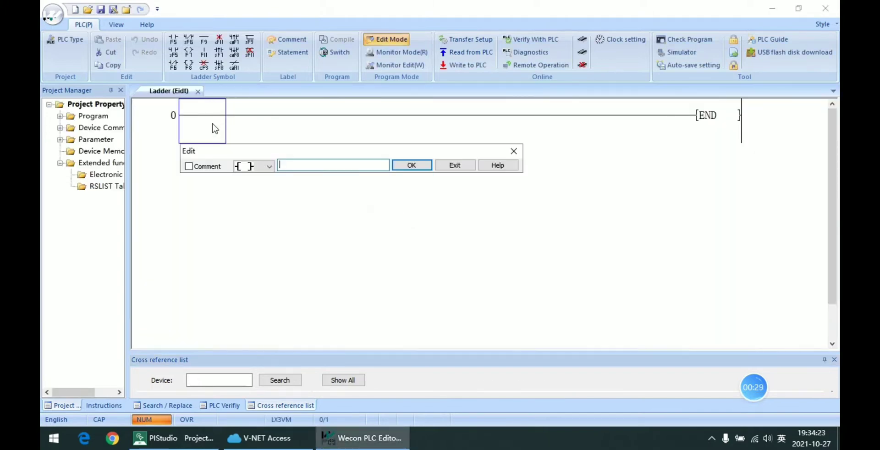
text(OUT M0)
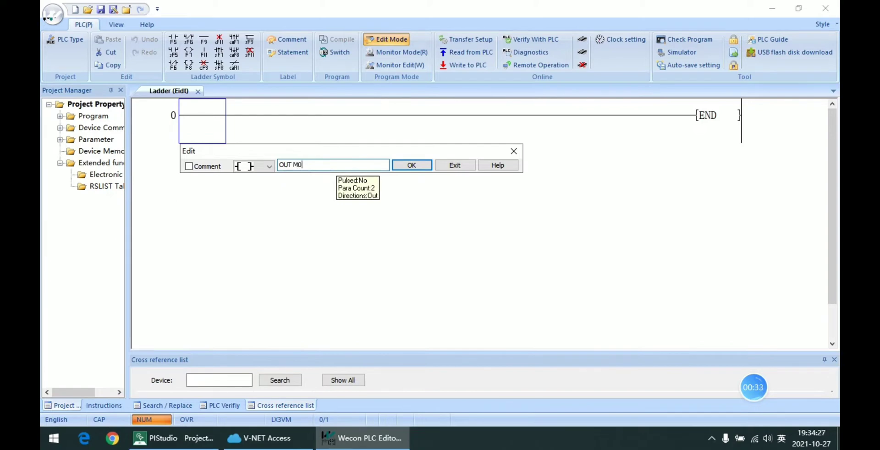
click(407, 165)
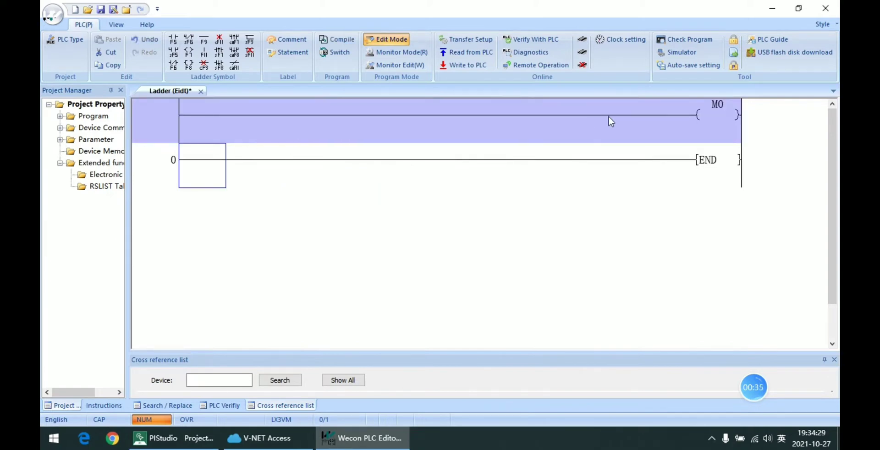
double_click(224, 108)
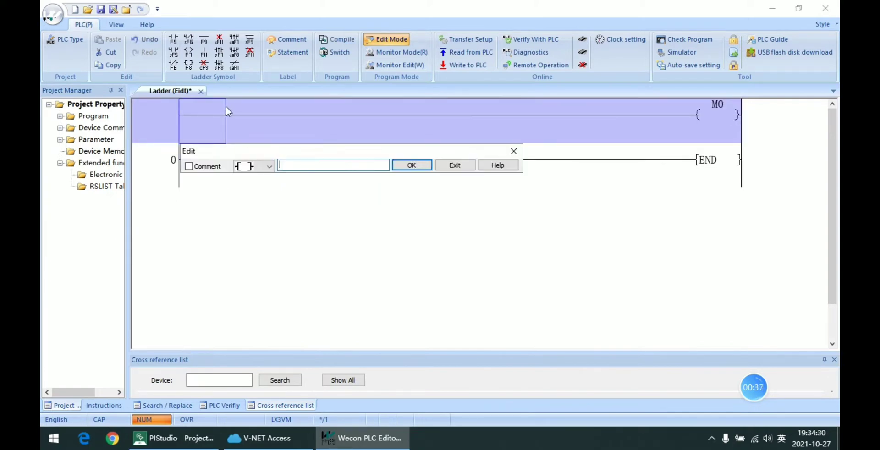
click(516, 146)
drag(332, 138, 724, 128)
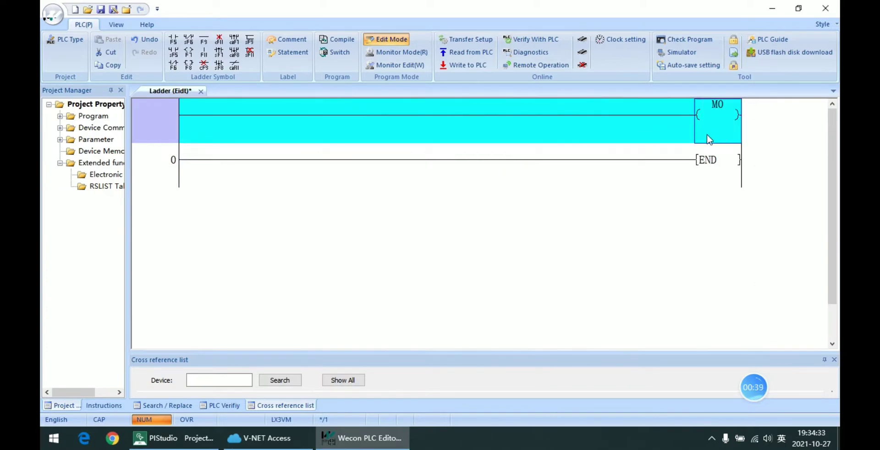
Step: Rebuild rung 0 as contact LD M0 driving output coil OUT Y0
double_click(216, 132)
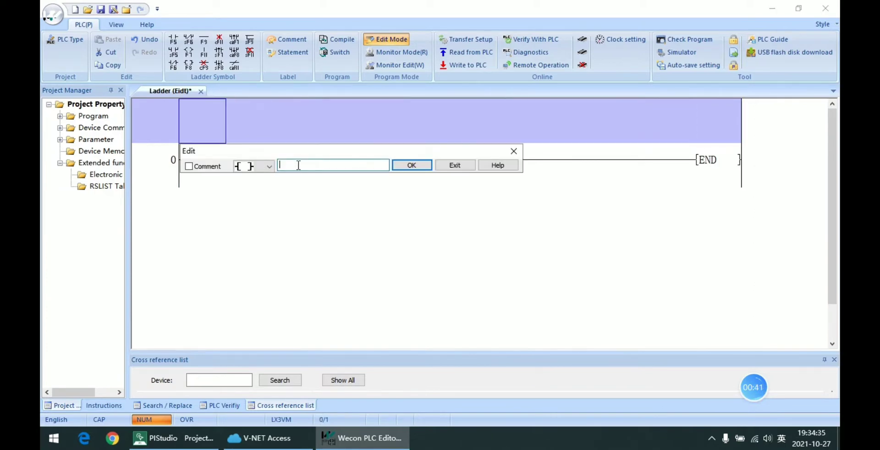
text(LD M)
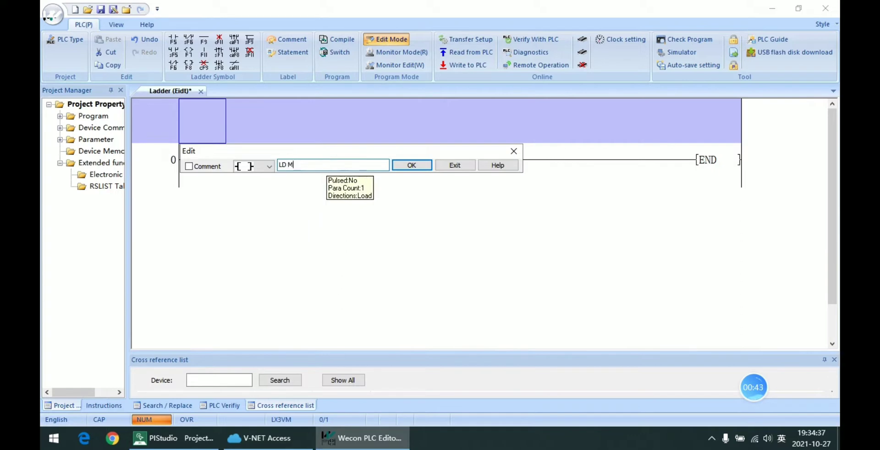
text(0)
key(Return)
key(F7)
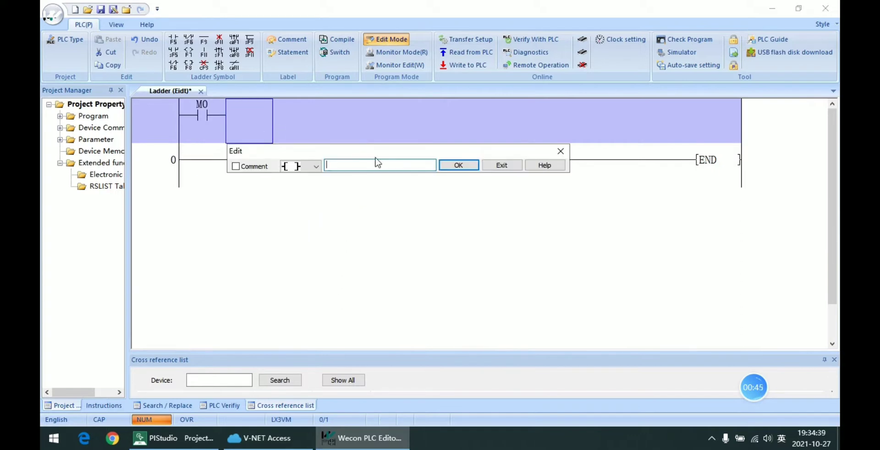
text(OUT Y0)
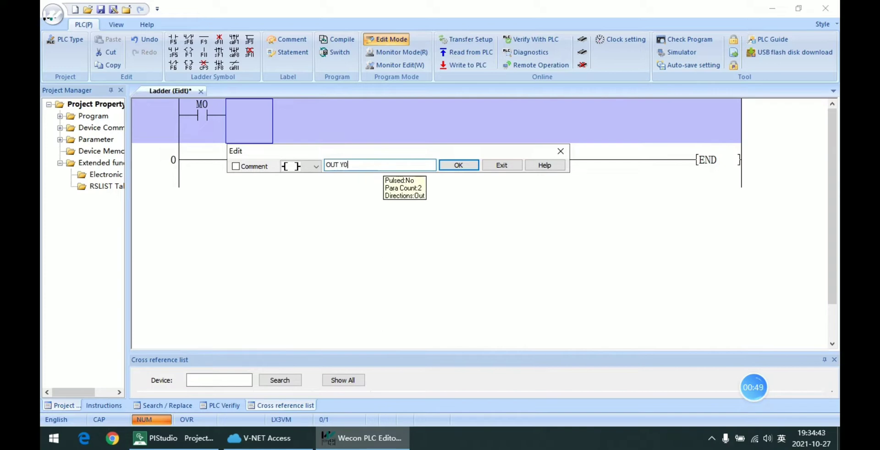
key(Return)
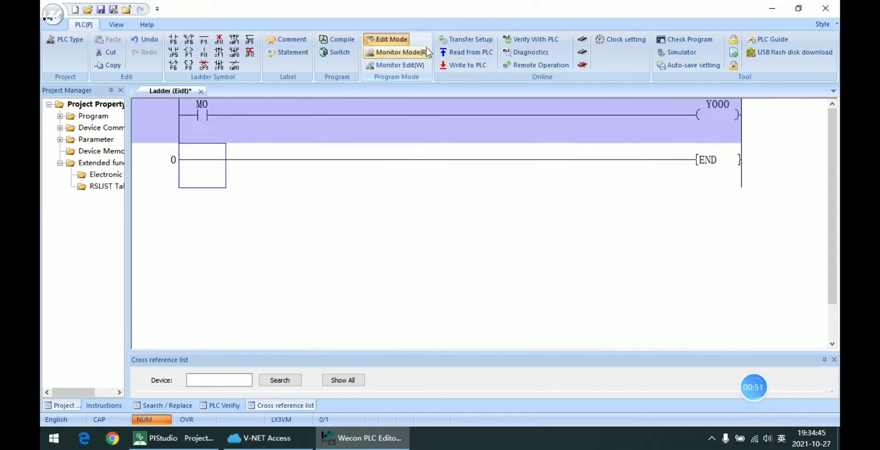
Step: Compile the ladder program and enter test as the Save As file name
click(338, 40)
click(467, 247)
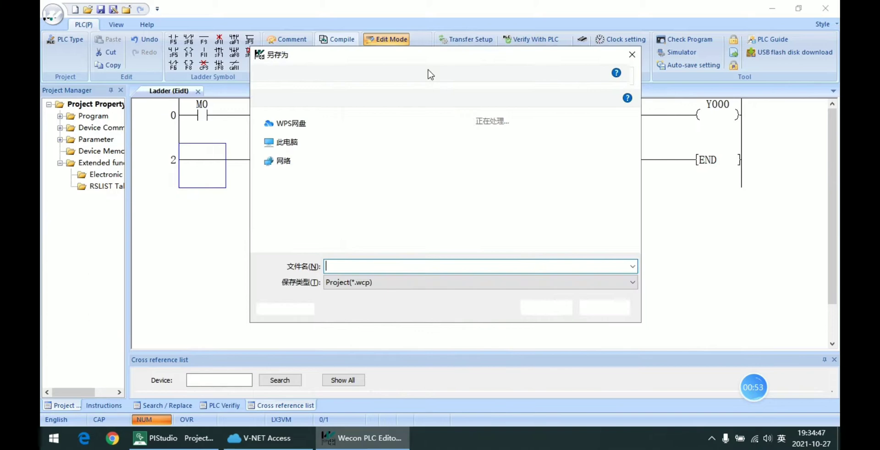
text(ts)
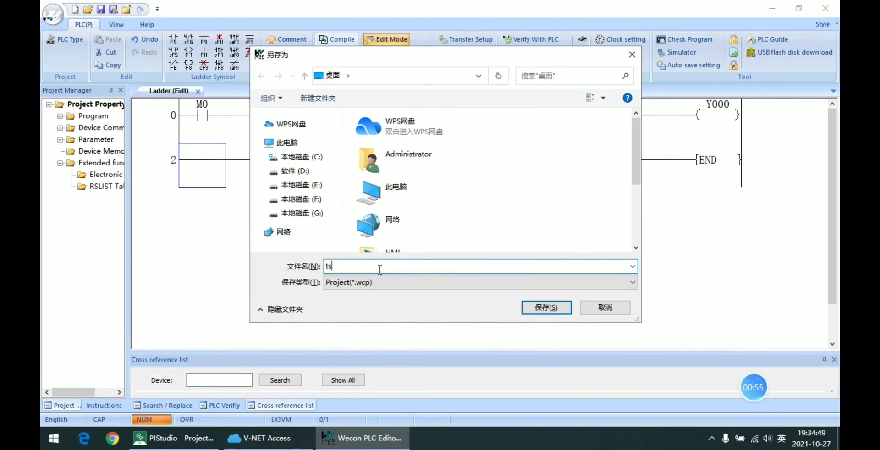
text(s)
Step: Save the project as test, set the transfer port to COM2, and pass a connection test
click(527, 307)
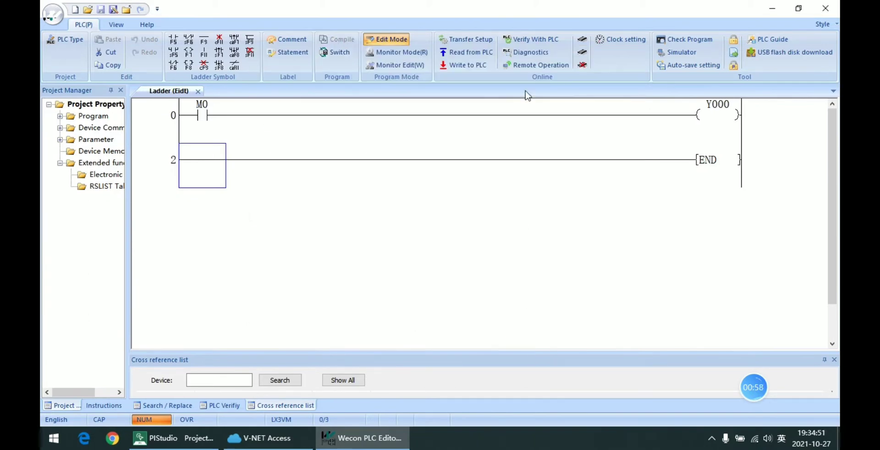
click(482, 40)
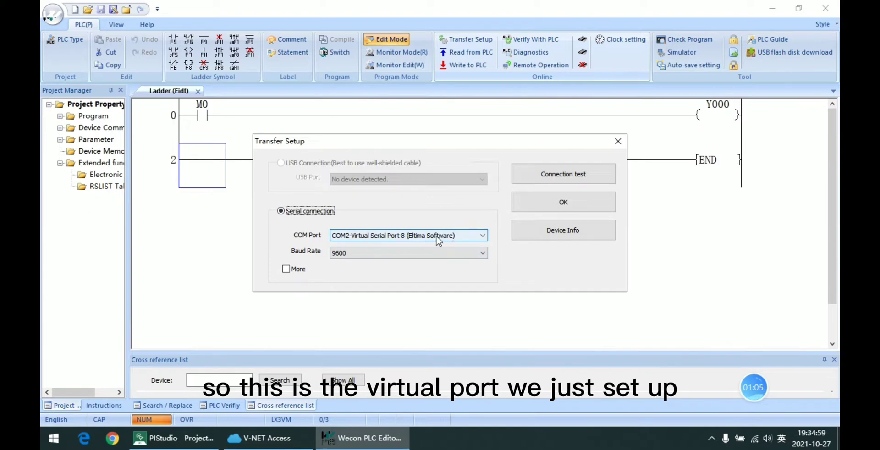
click(417, 235)
click(362, 243)
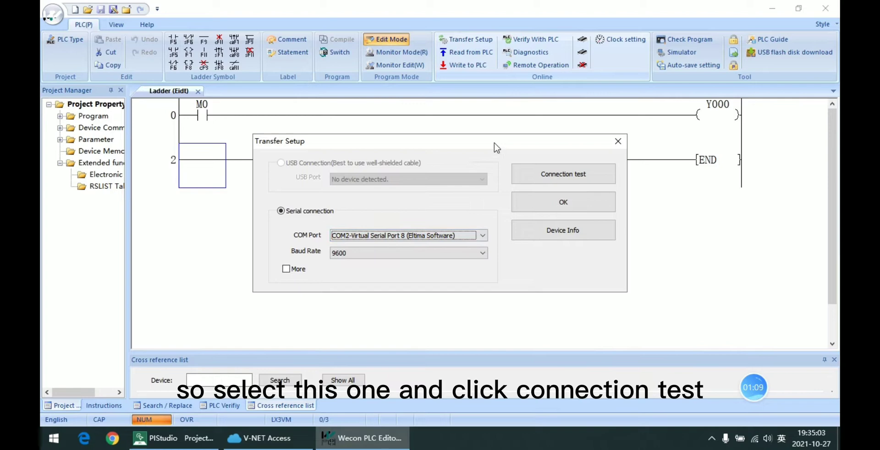
drag(493, 143, 496, 139)
click(559, 179)
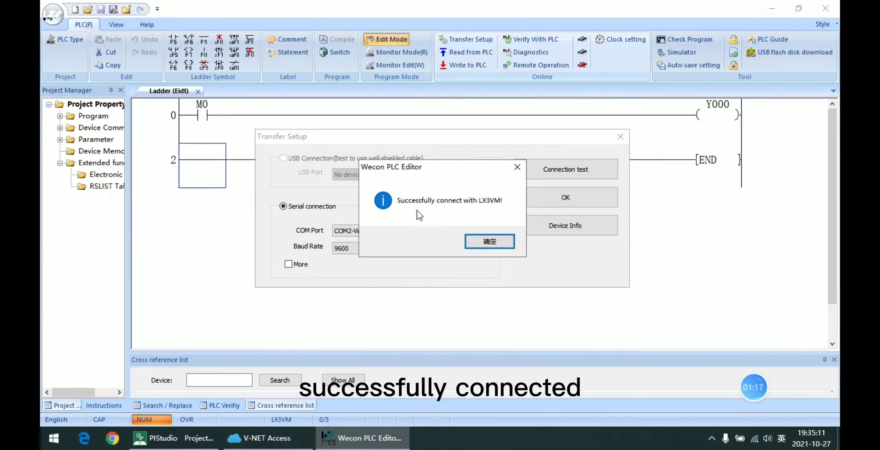
click(482, 241)
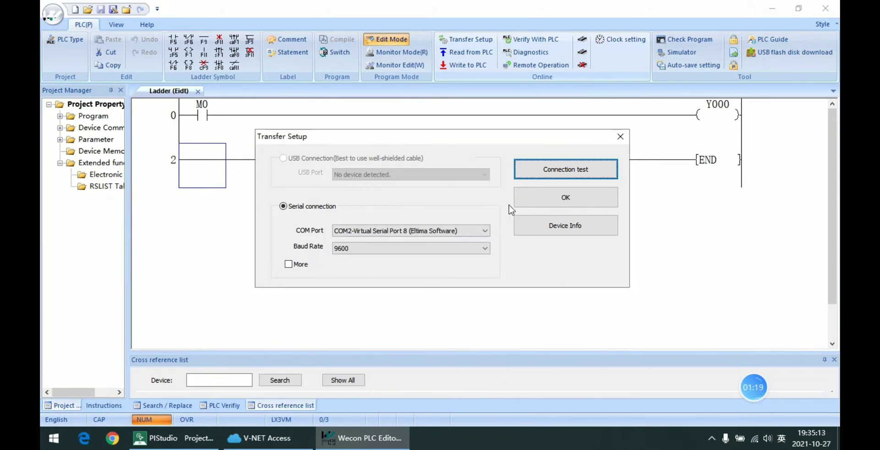
click(536, 197)
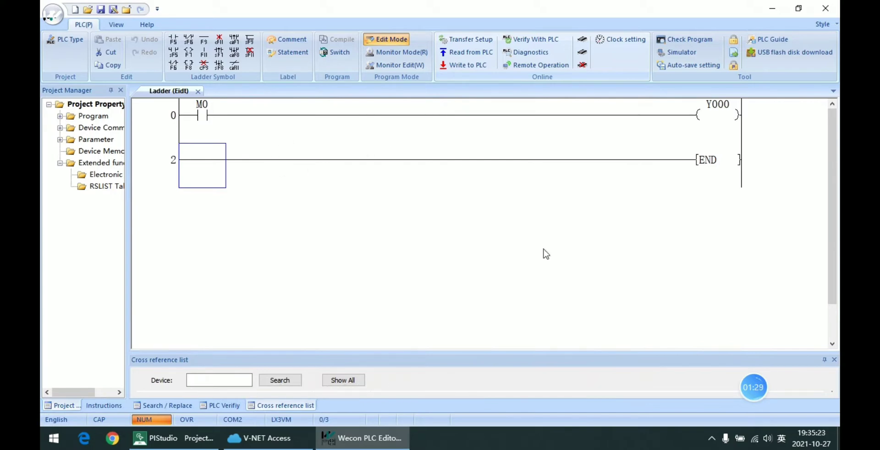
Step: Write Param+Prog to the LX3VM, allowing remote STOP, then switch the PLC back to RUN
click(454, 65)
click(329, 163)
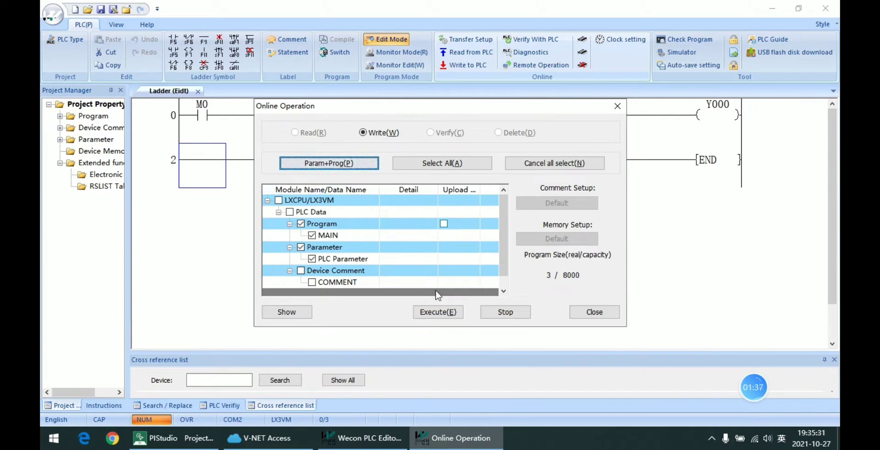
drag(426, 110, 426, 106)
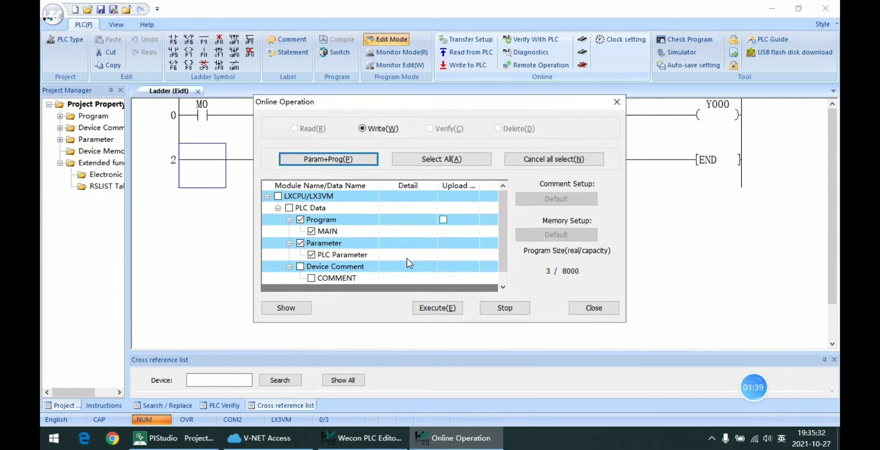
click(448, 311)
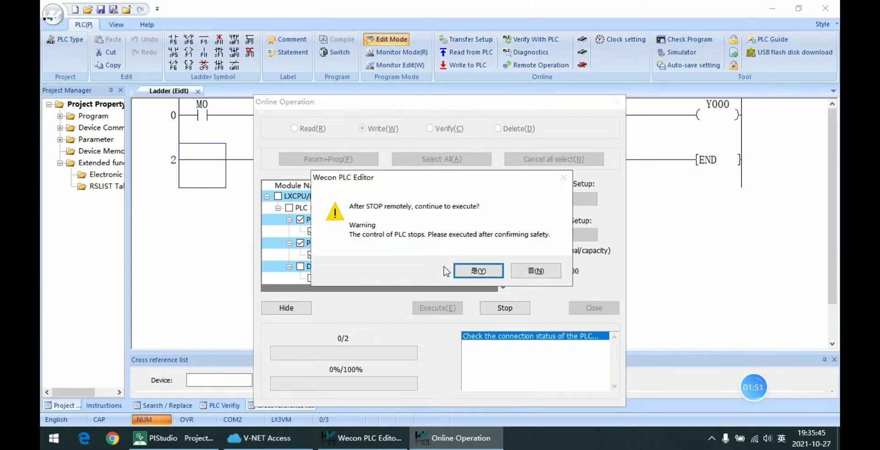
click(478, 270)
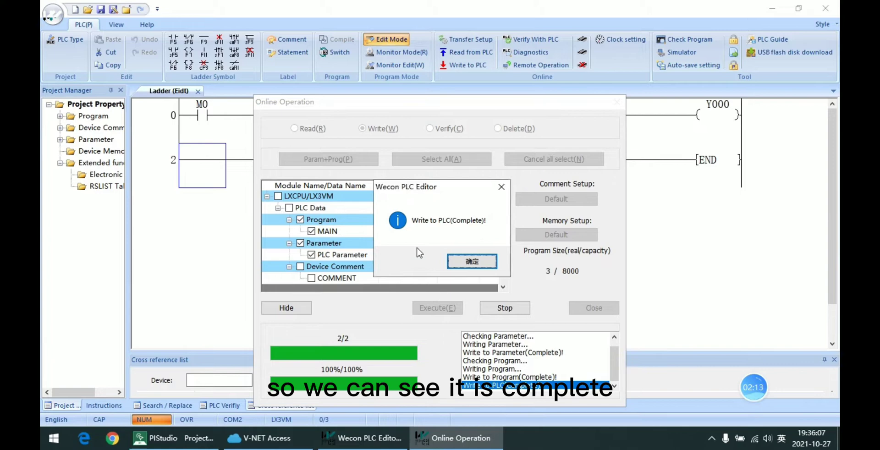
click(465, 259)
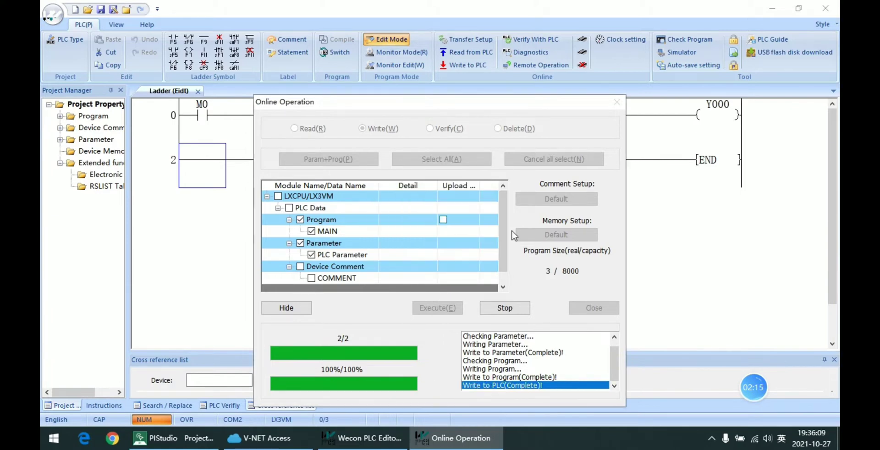
click(474, 271)
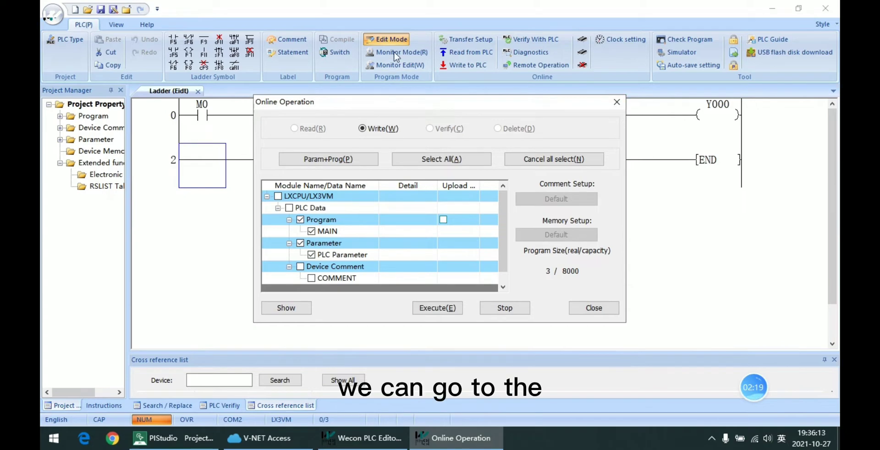
Step: Close the download window, start live ladder monitoring, and open Modify Device Value for M0
click(616, 102)
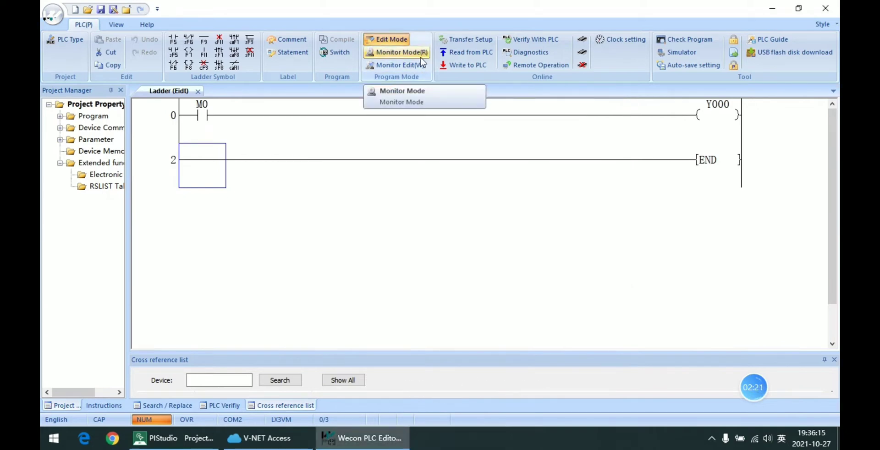
click(424, 53)
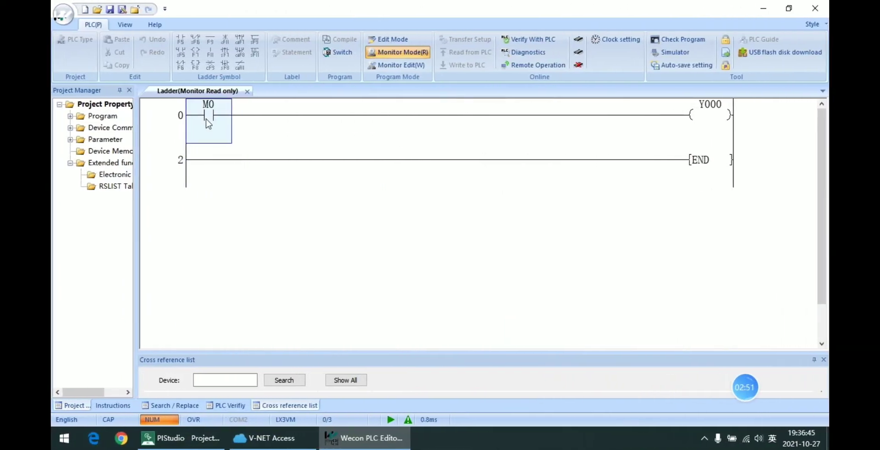
right_click(203, 118)
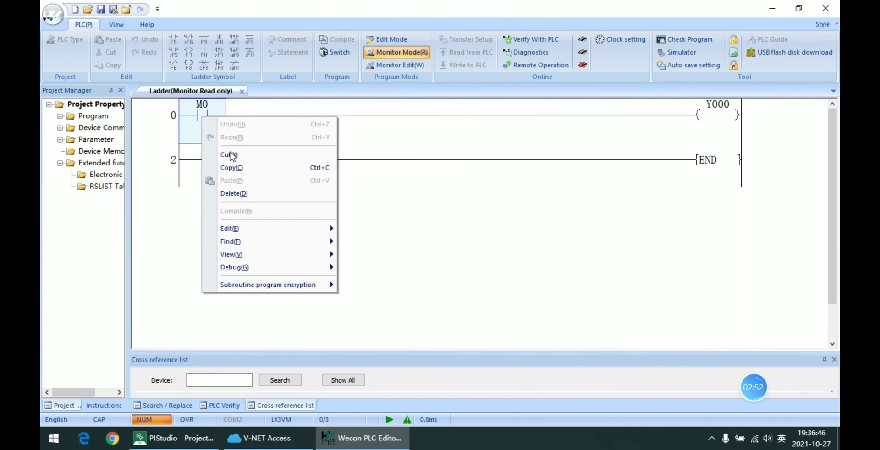
mouse_move(285, 267)
click(399, 274)
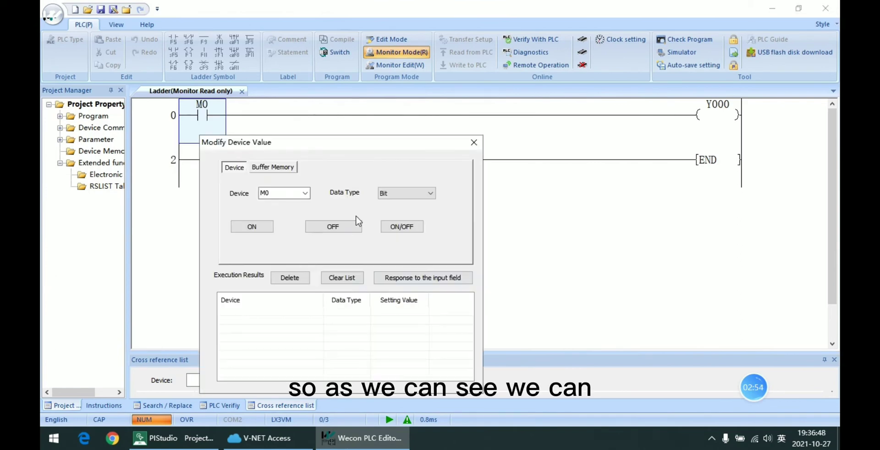
drag(387, 151, 436, 133)
Step: Toggle M0 on and back off so Y000 follows, then close the dialog
click(443, 209)
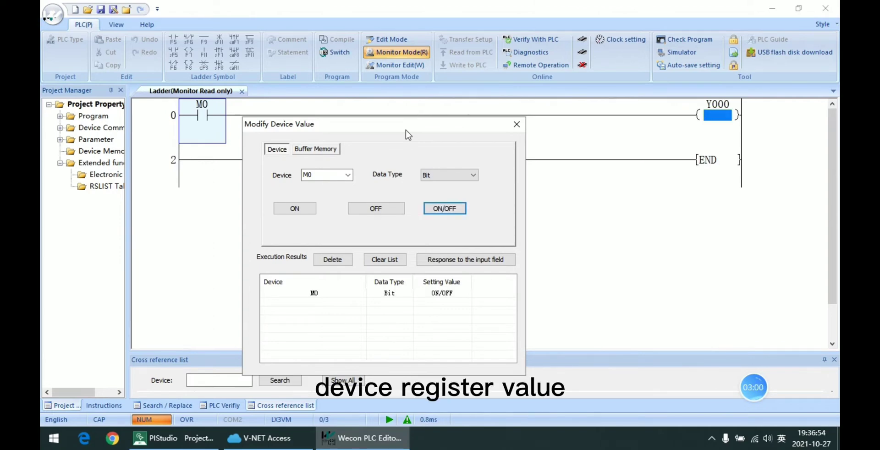
drag(403, 130, 407, 130)
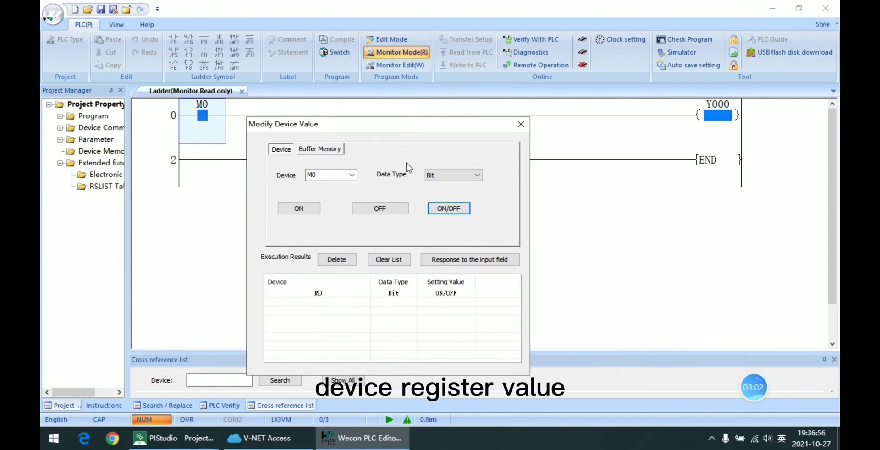
click(468, 208)
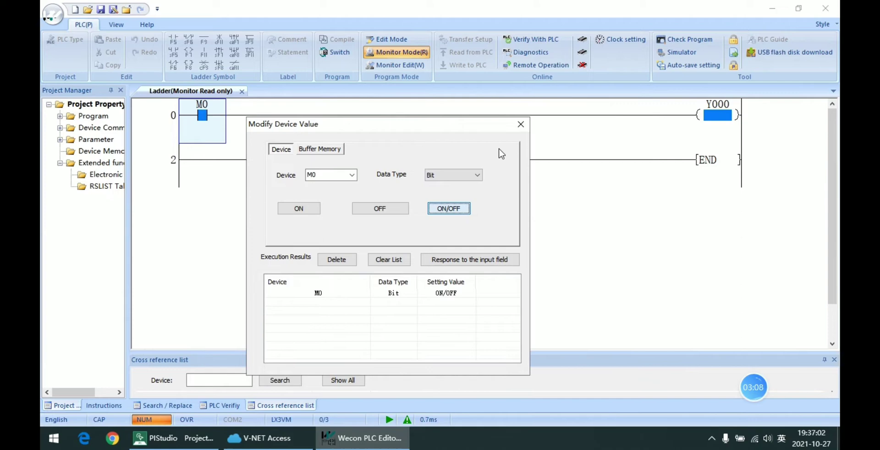
key(space)
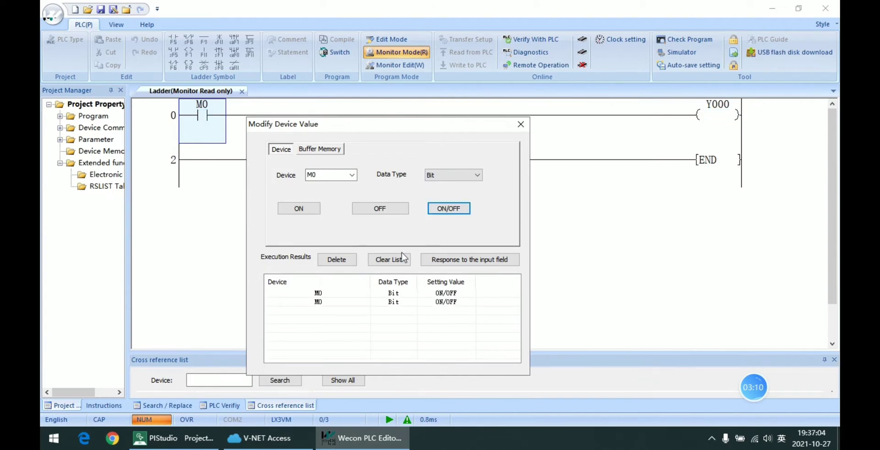
click(520, 125)
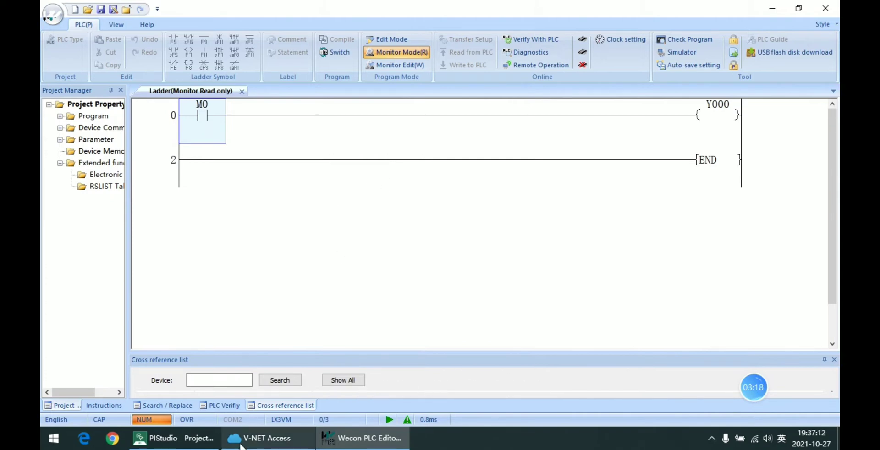
Step: Stop the LX3V pass-through in V-NET Access, refresh the device list and select the PI device
click(259, 437)
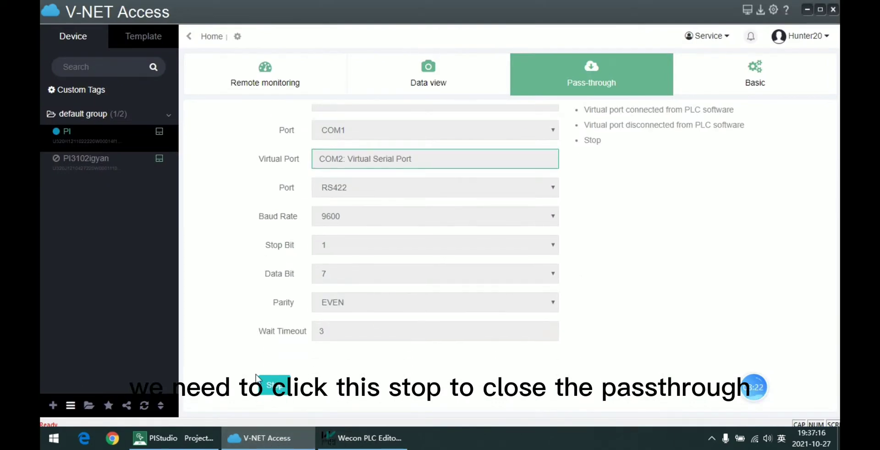
click(279, 391)
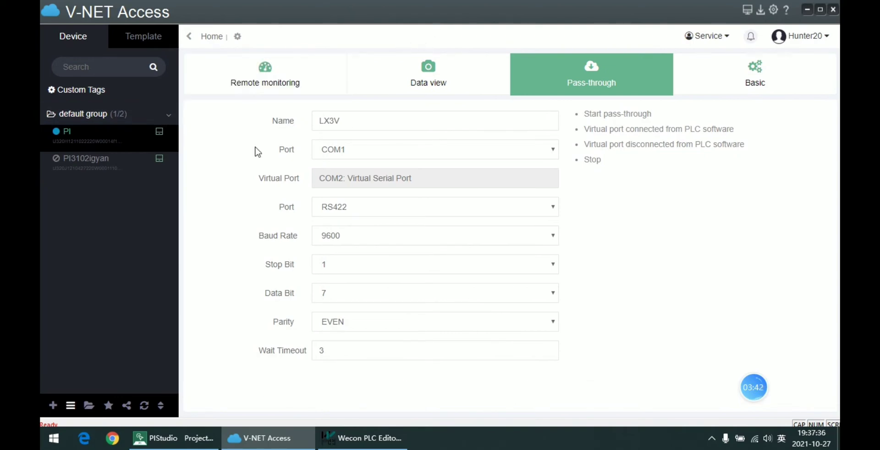
click(145, 406)
click(75, 133)
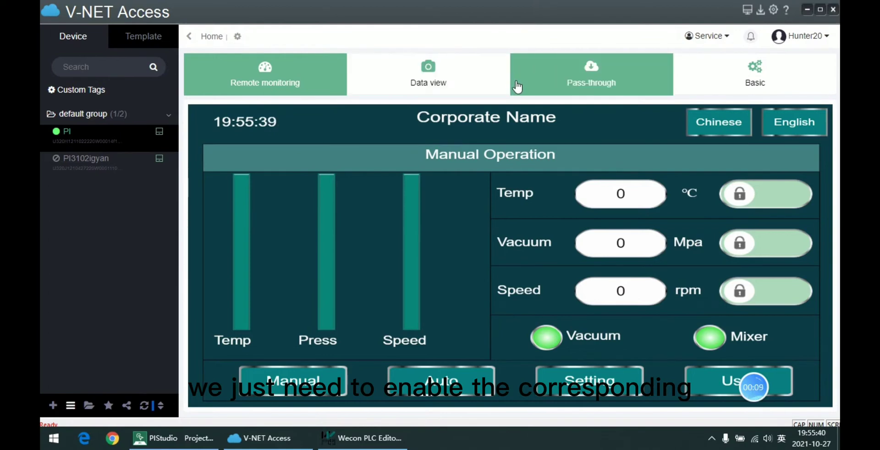
Step: Set the HMI download tool to PIStudio build V7.2.182_D20211026 in Settings
click(773, 11)
click(527, 347)
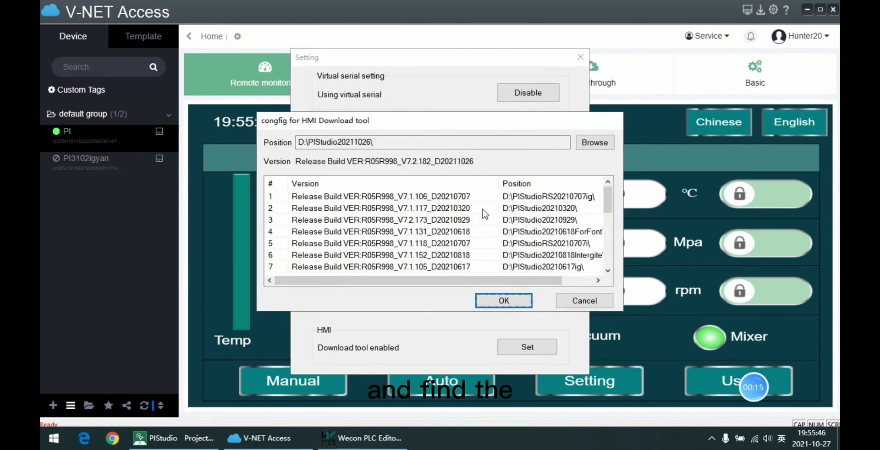
scroll(479, 224, down, 1)
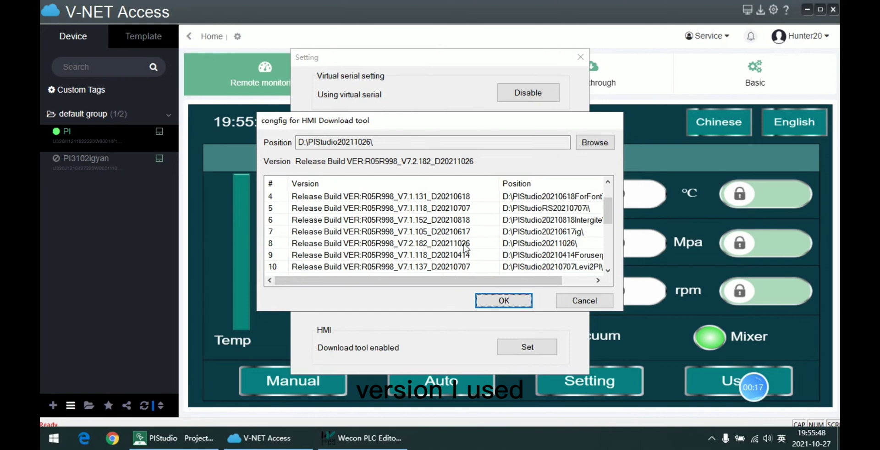
click(444, 245)
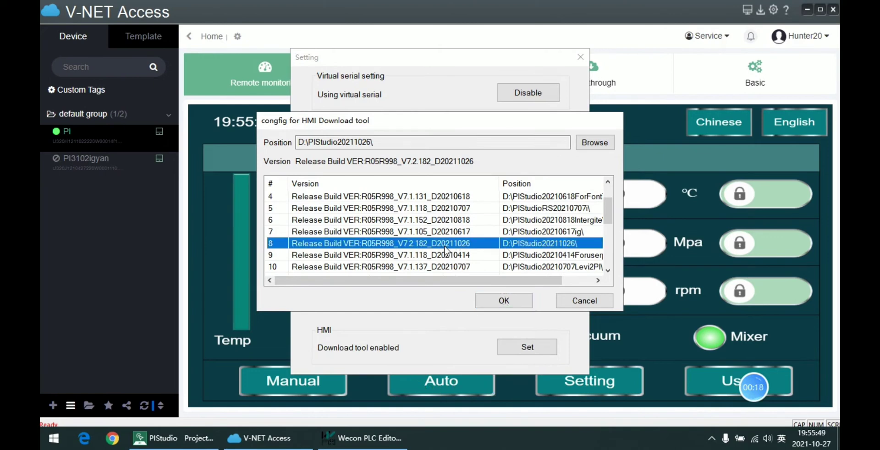
click(492, 298)
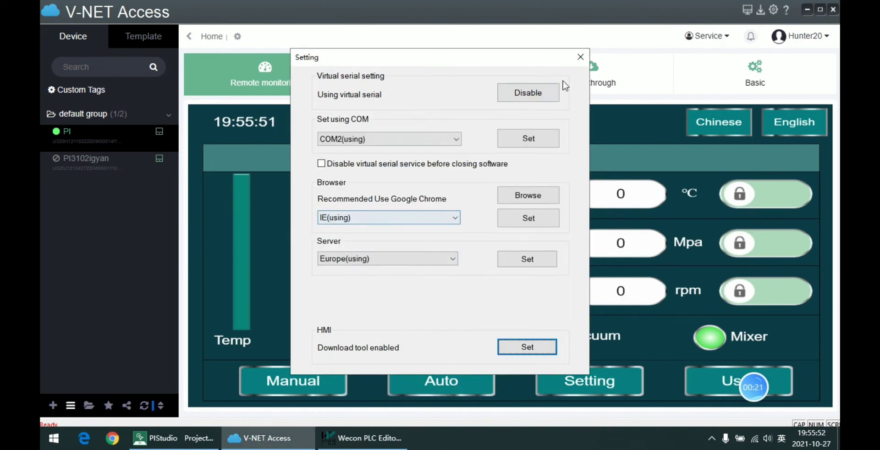
click(580, 58)
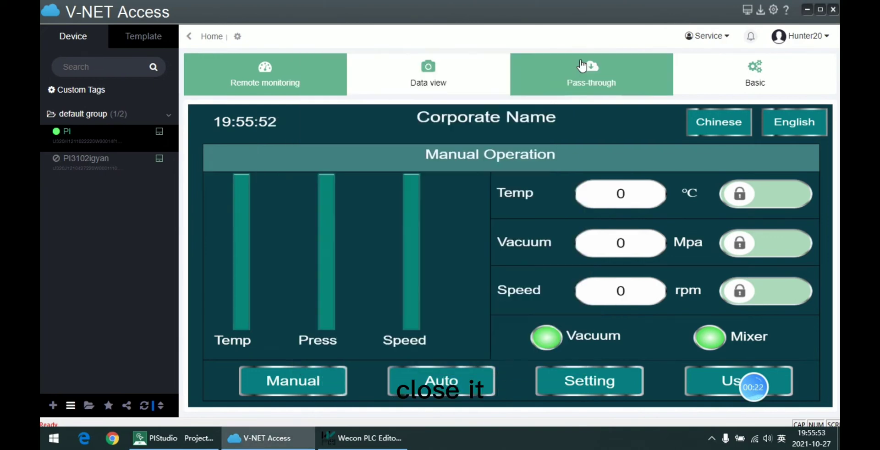
Step: Start and confirm the remote HMI download from the Pass-through page
click(598, 87)
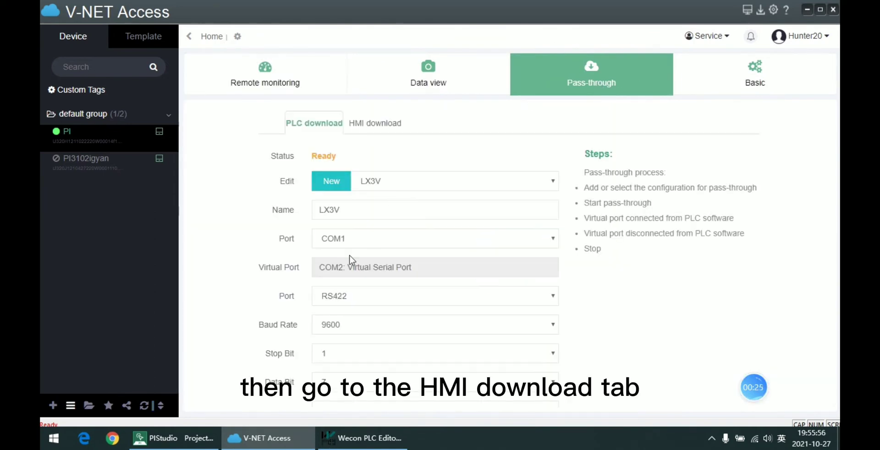
click(398, 123)
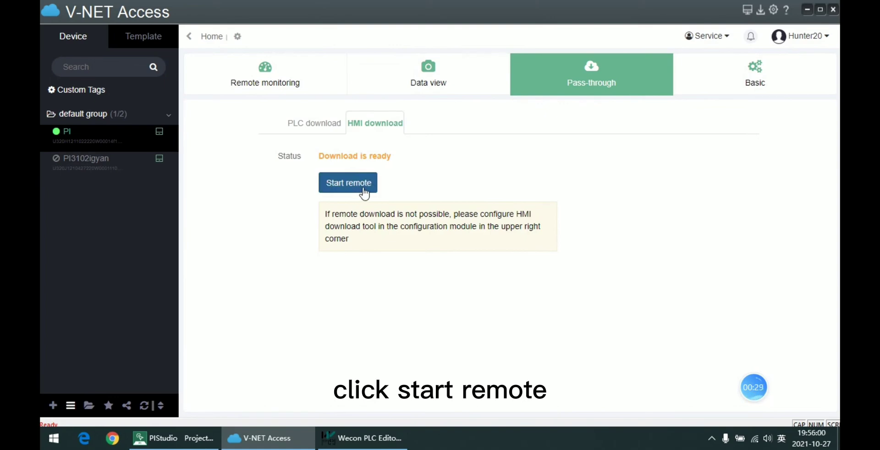
click(361, 188)
click(456, 238)
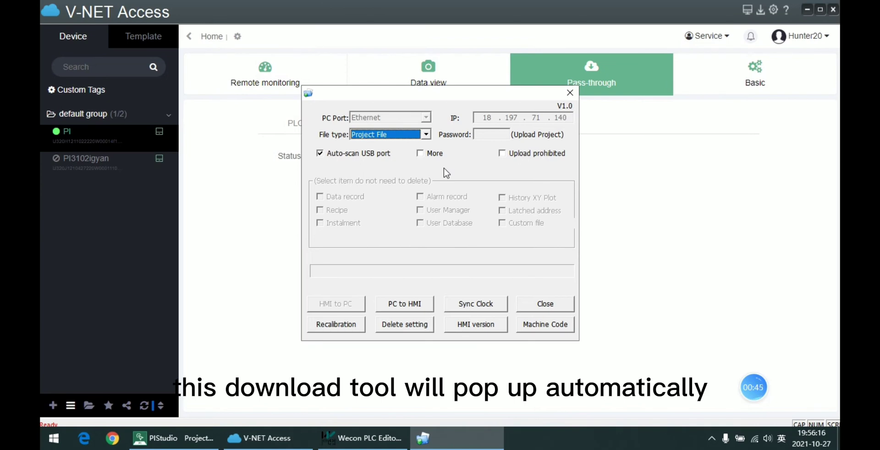
Step: Select PLC.wmt as the project to send from PC to HMI
click(404, 303)
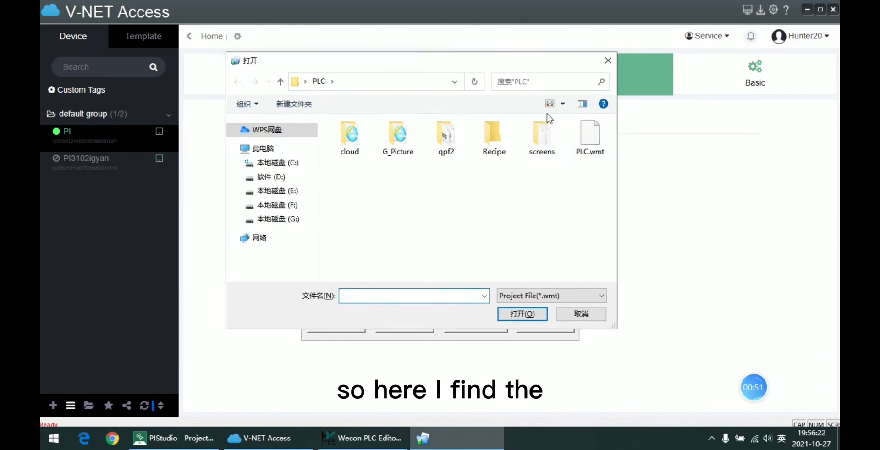
drag(504, 65, 482, 67)
click(573, 151)
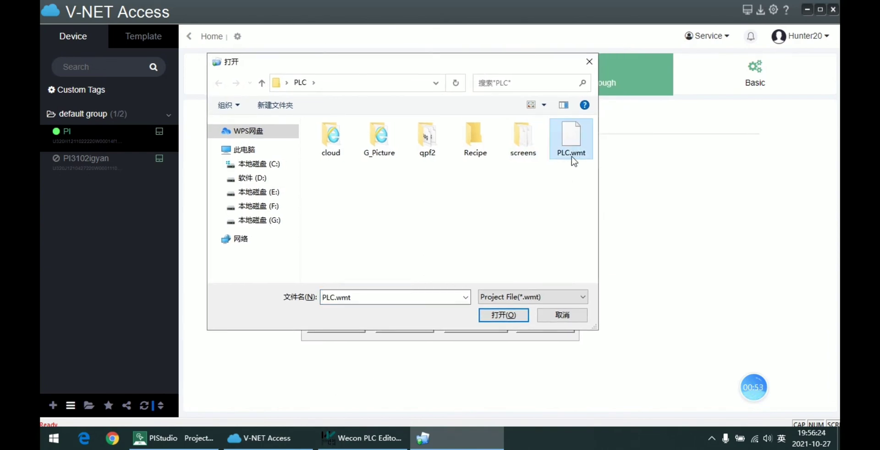
double_click(572, 153)
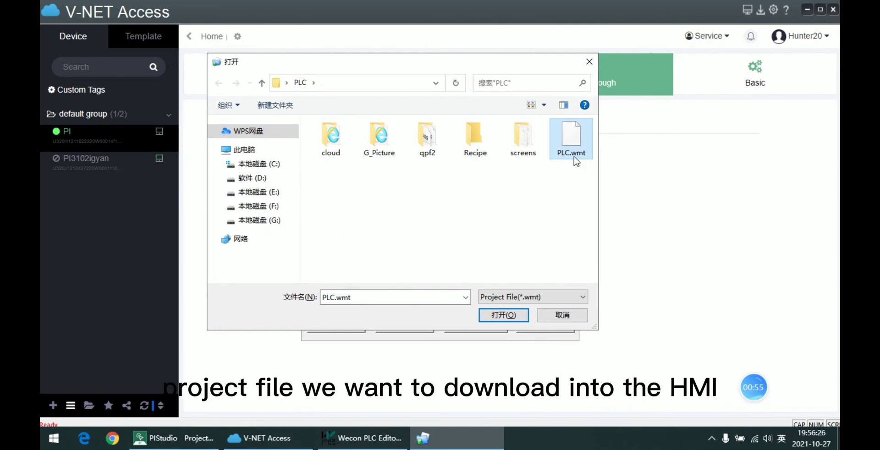
Step: Start the PLC.wmt download and follow its progress while checking PIStudio
click(419, 300)
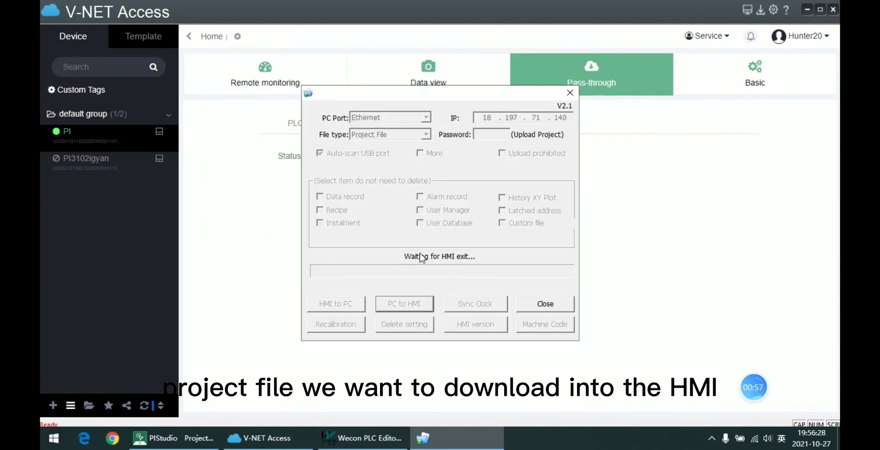
click(173, 438)
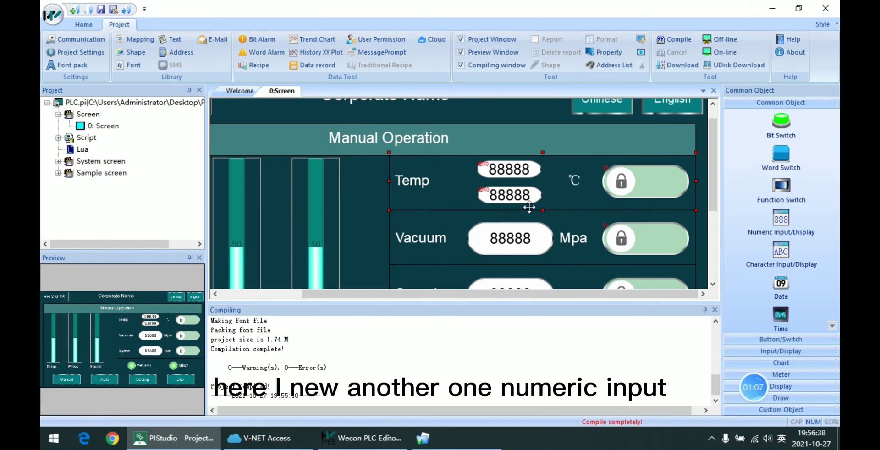
click(422, 437)
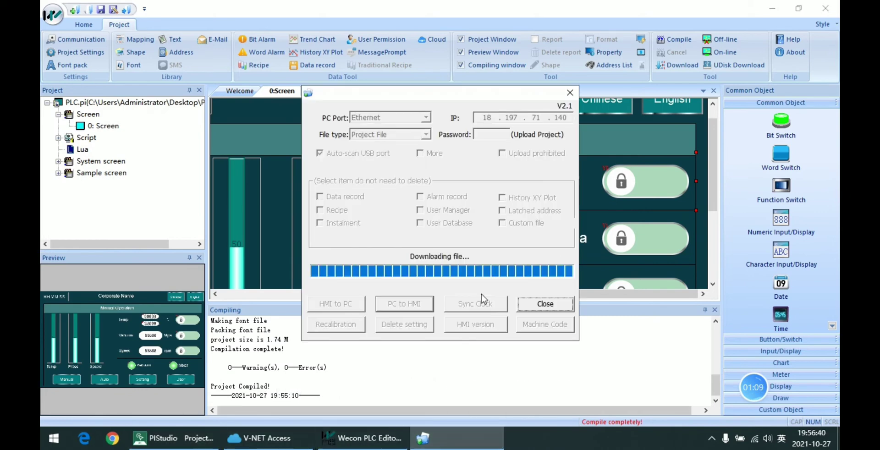
Step: Check the HMI download progress, then show V-NET Access's Remote monitoring view
click(259, 438)
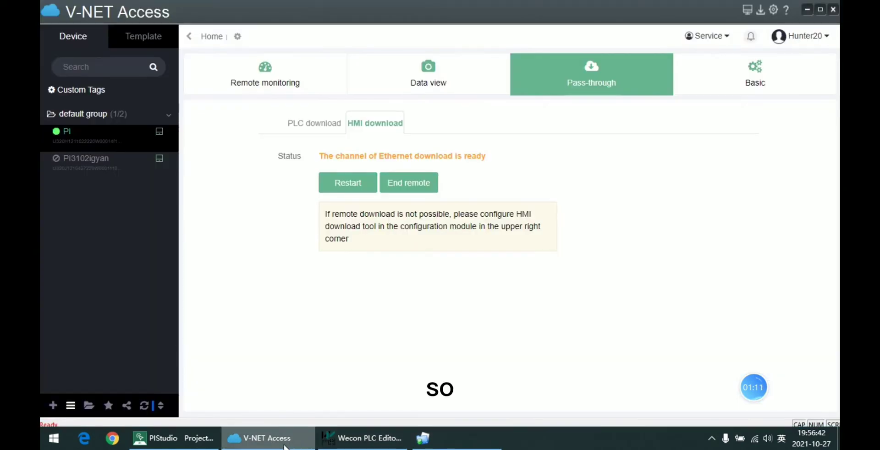
click(422, 438)
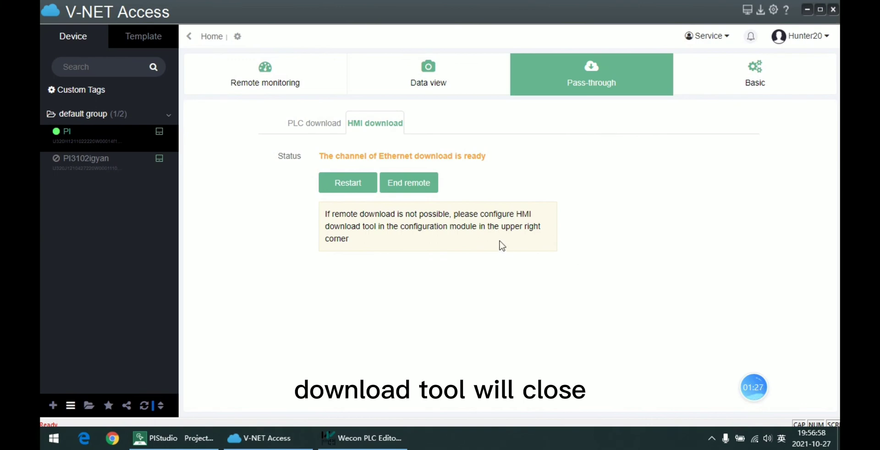
click(321, 87)
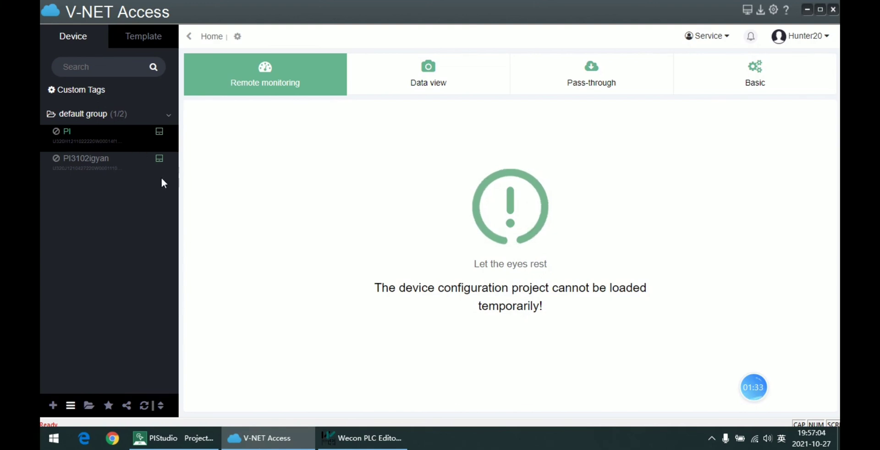
Step: Refresh the device list until PI is online, then reload PI's monitoring panel
click(145, 406)
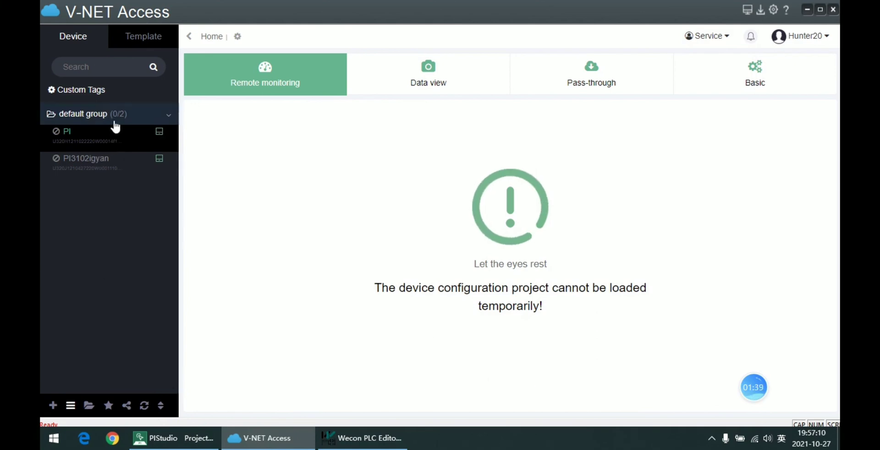
click(145, 406)
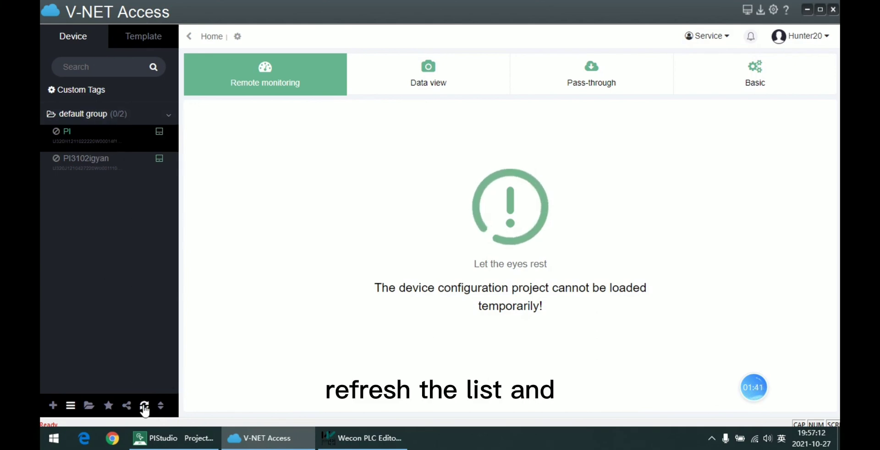
click(133, 138)
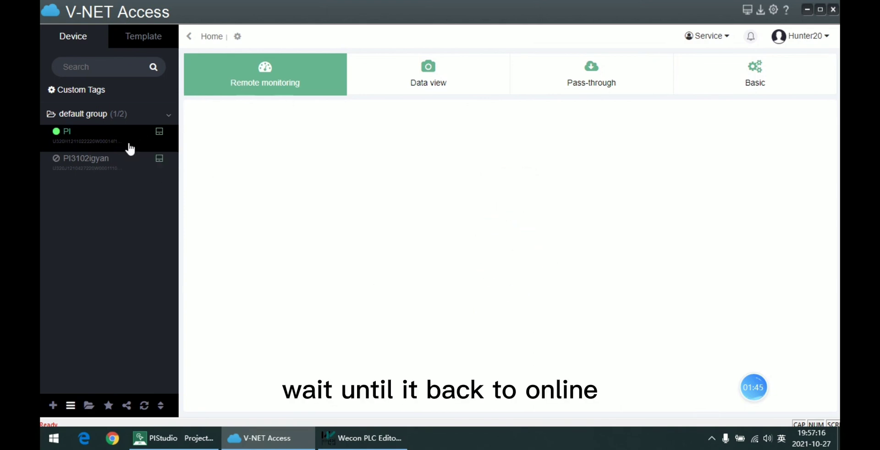